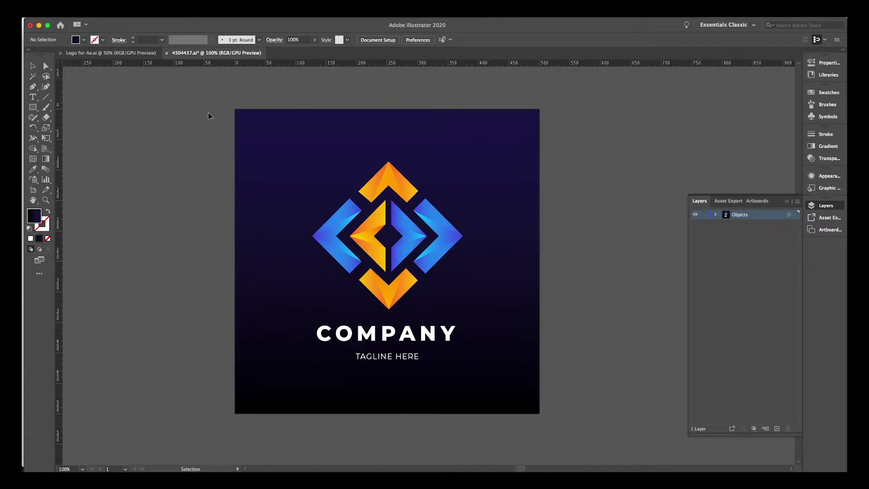
- Inspect the logo group in 4504437.ai, undo the test move, and switch to Logo for Ae.ai
drag(220, 128, 550, 432)
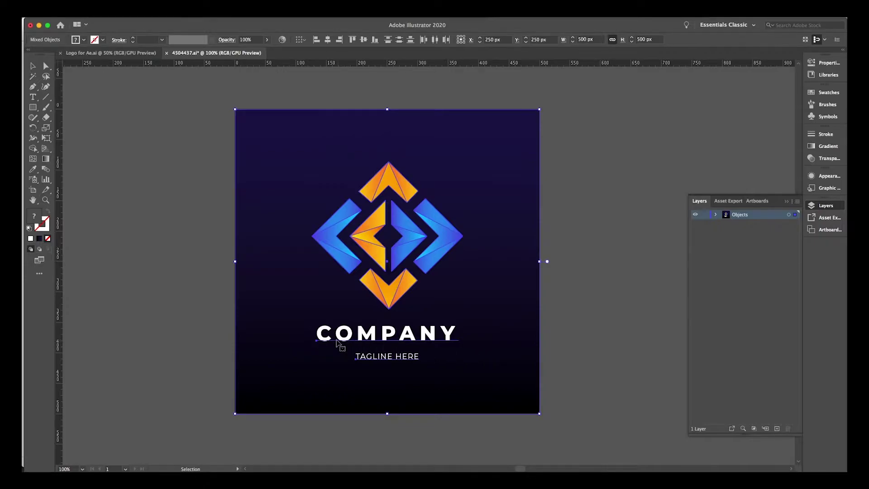
click(115, 144)
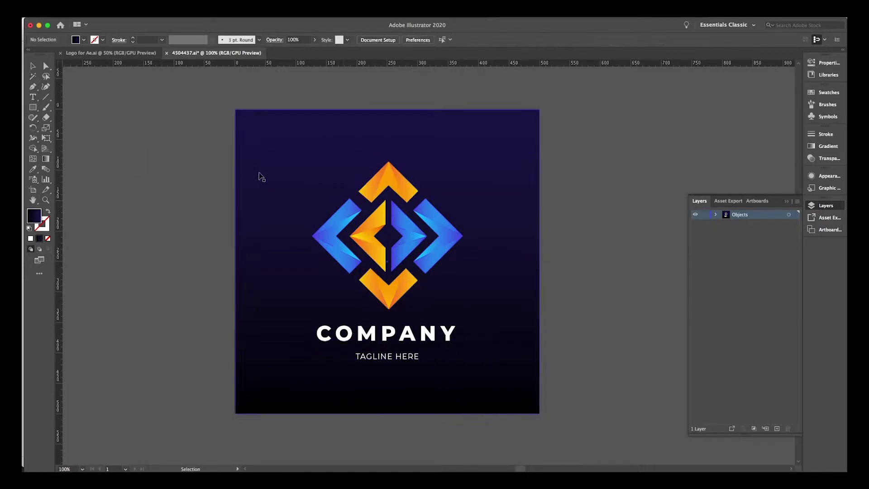
click(372, 191)
drag(372, 191, 416, 215)
key(ctrl+z)
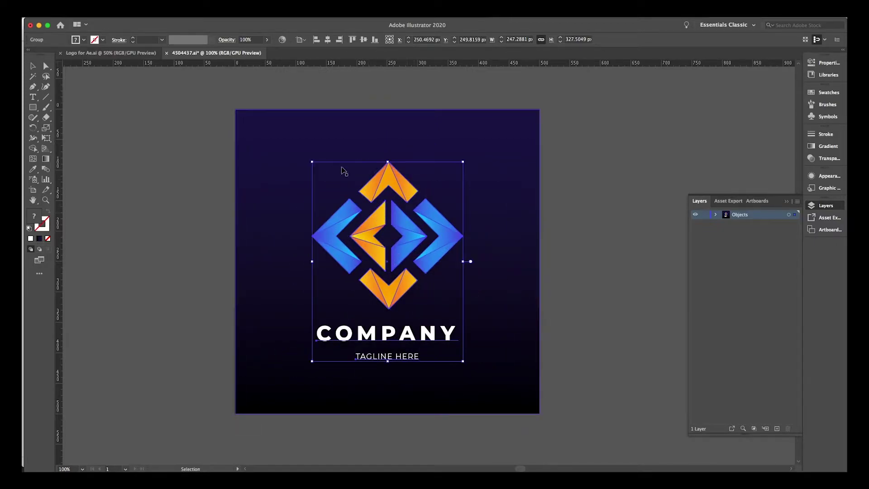
click(112, 53)
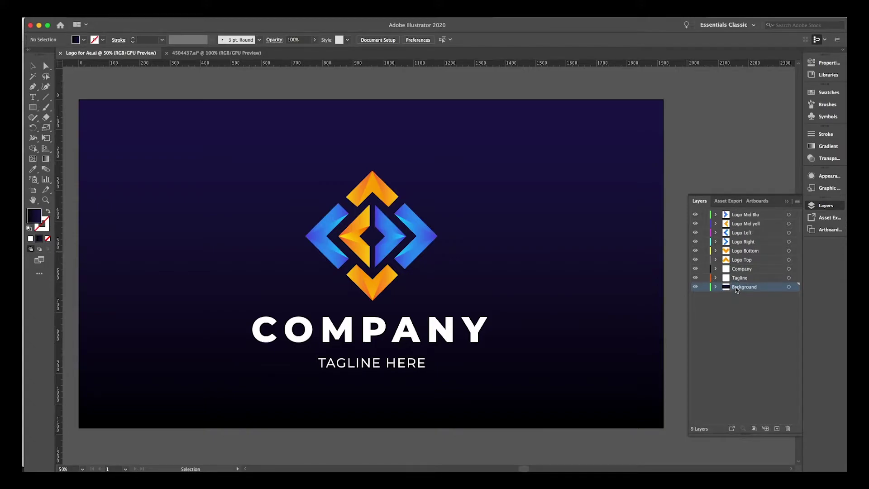
- Make the Company layer active and select the COMPANY text on the artboard
click(739, 270)
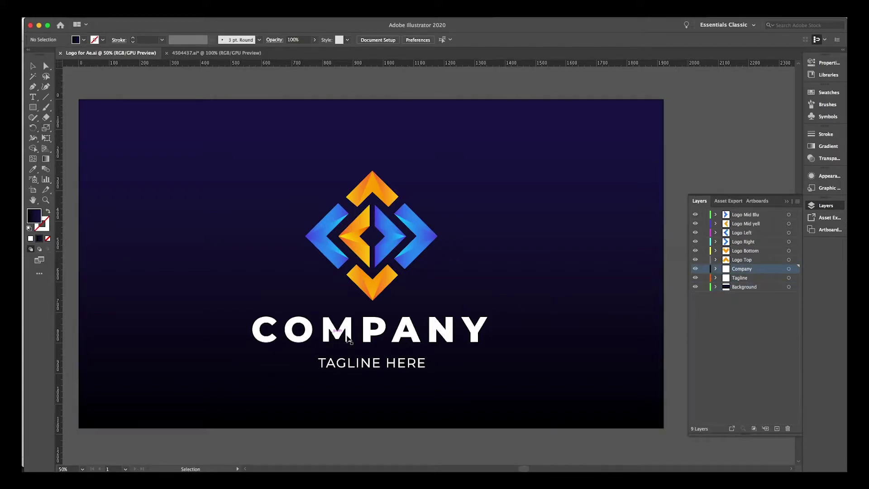
click(367, 335)
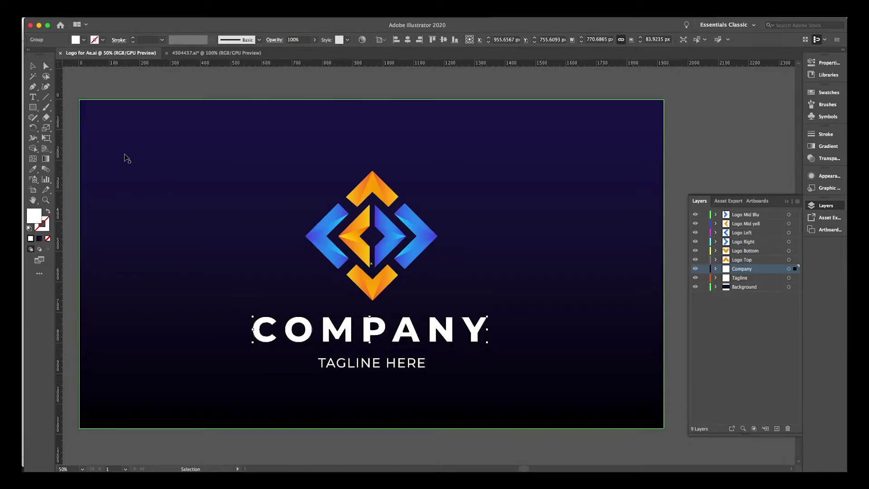
- Return to 4504437.ai, deselect, and expand then collapse its single Objects layer
click(251, 55)
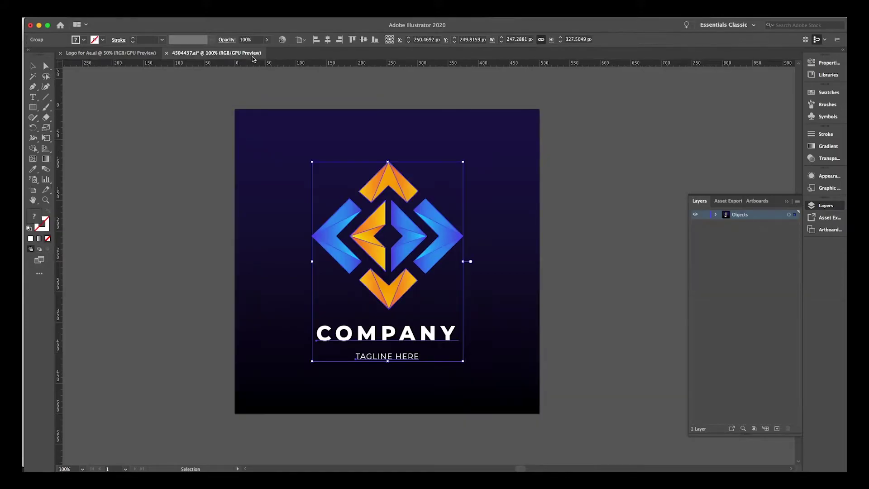
click(187, 119)
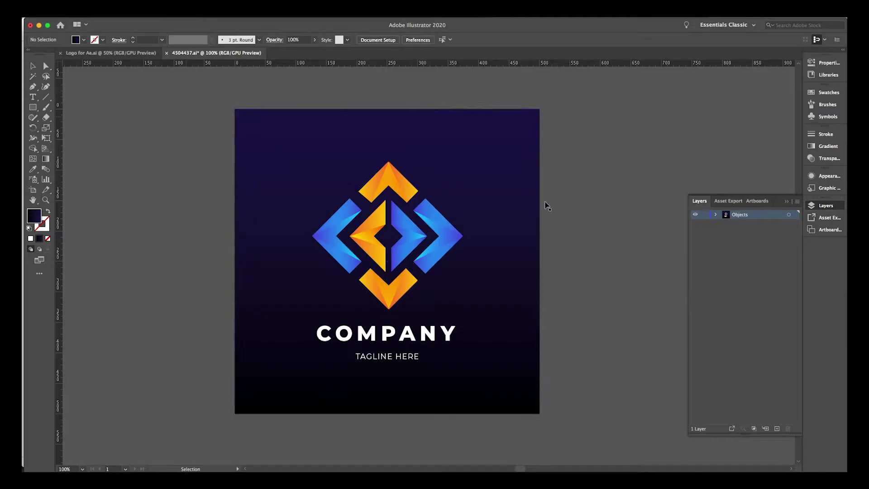
click(715, 214)
click(716, 215)
- Set the artboard width to 1920 px and height to 1080 px, then zoom out to view it
click(33, 190)
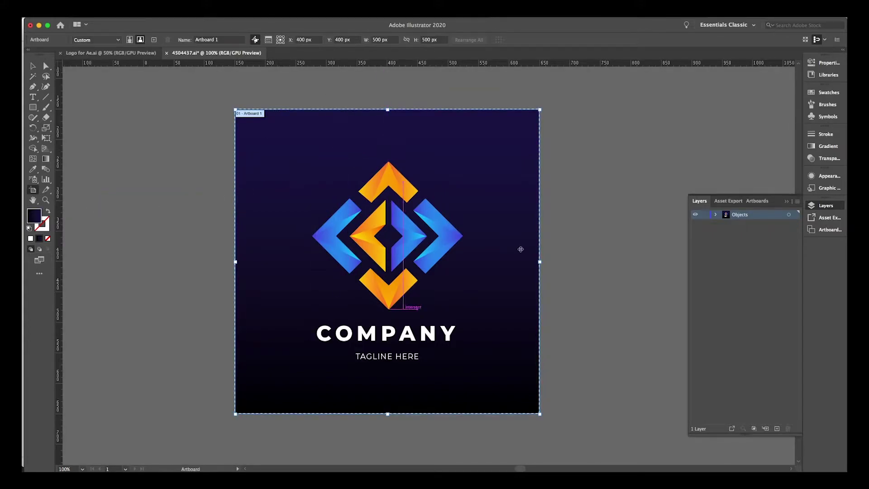
click(388, 40)
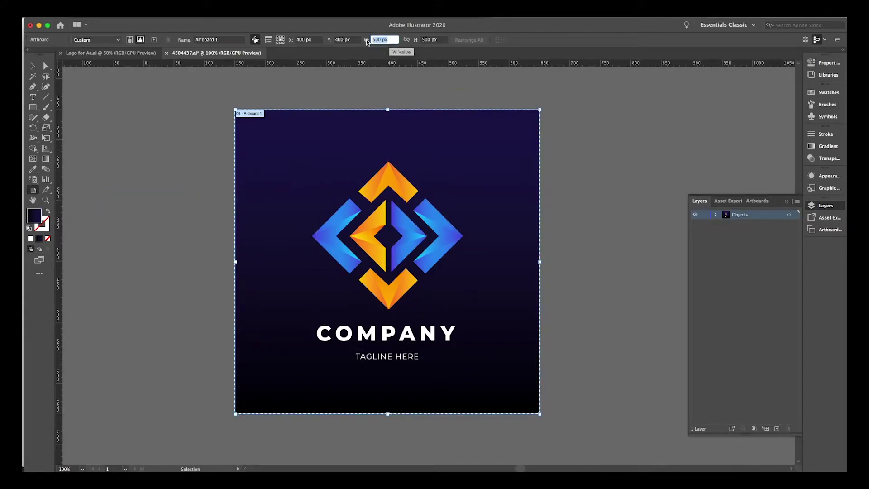
text(1920)
click(421, 40)
text(1)
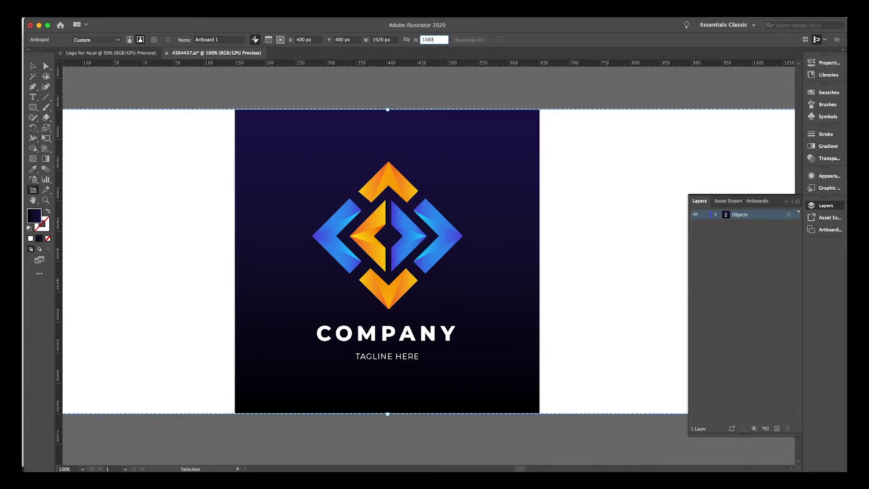
text(080)
key(Return)
scroll(339, 260, down, 2)
scroll(339, 260, up, 2)
key(super+minus)
key(super+minus)
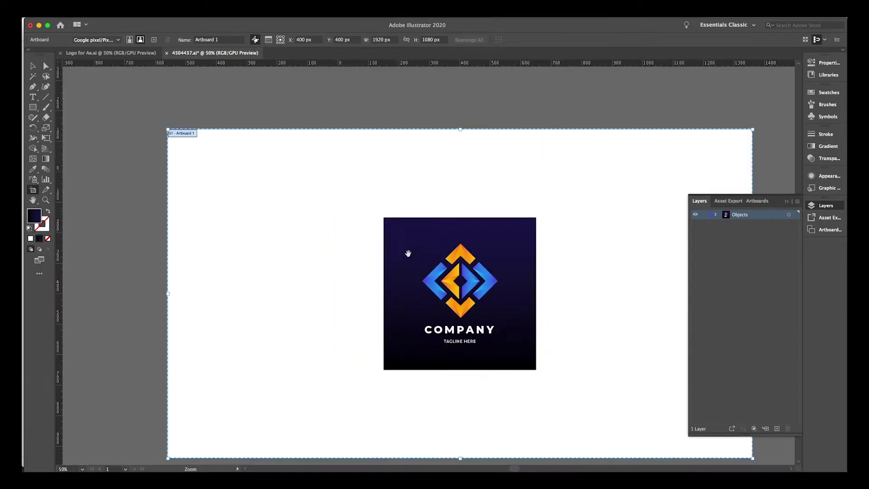
drag(414, 259, 349, 232)
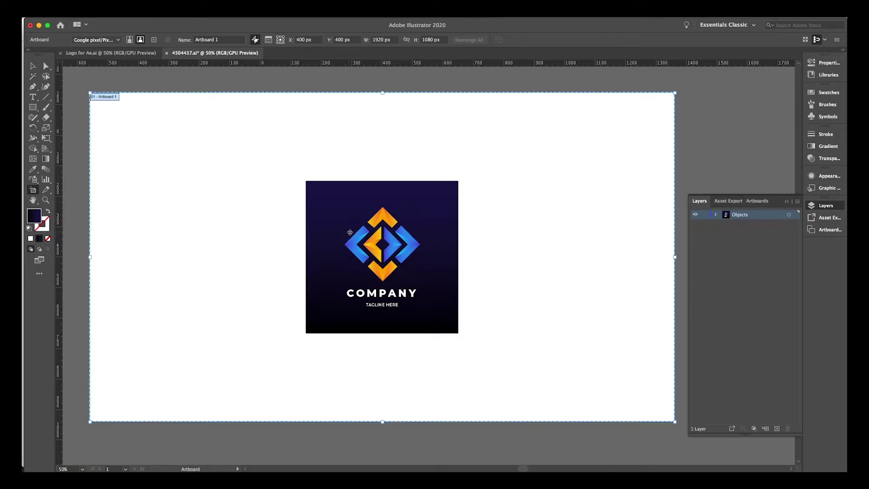
click(33, 68)
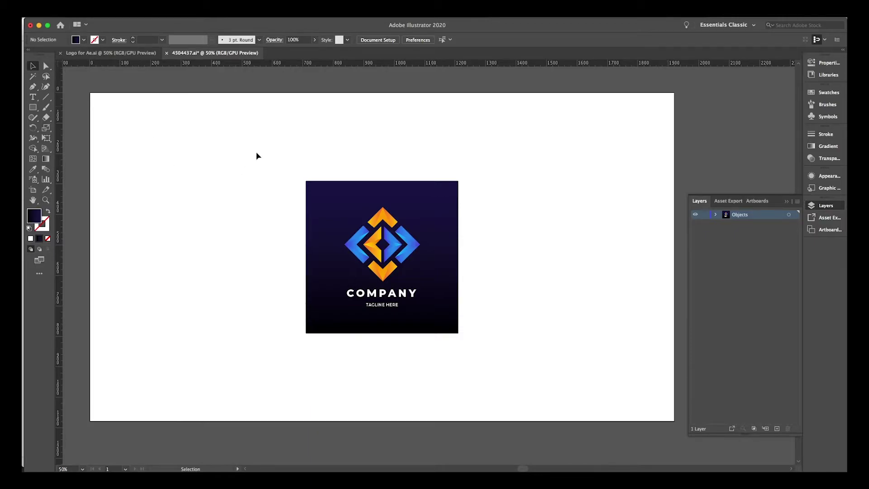
- Scale all the logo artwork up to 1080 × 1080 px and position it near the artboard centre
drag(268, 152, 501, 357)
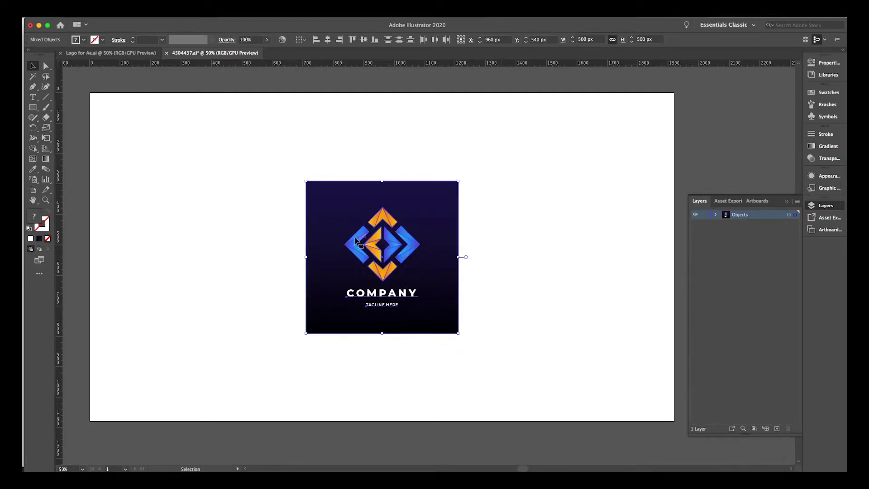
drag(338, 218, 182, 127)
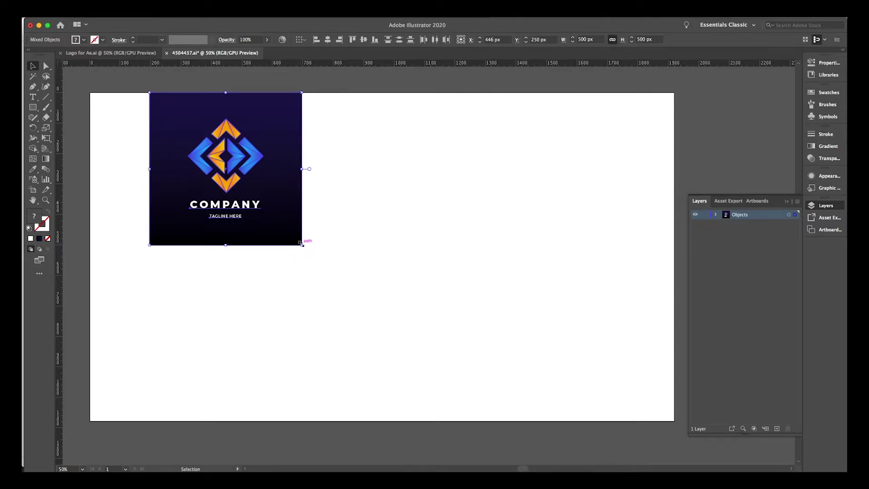
drag(301, 244, 533, 422)
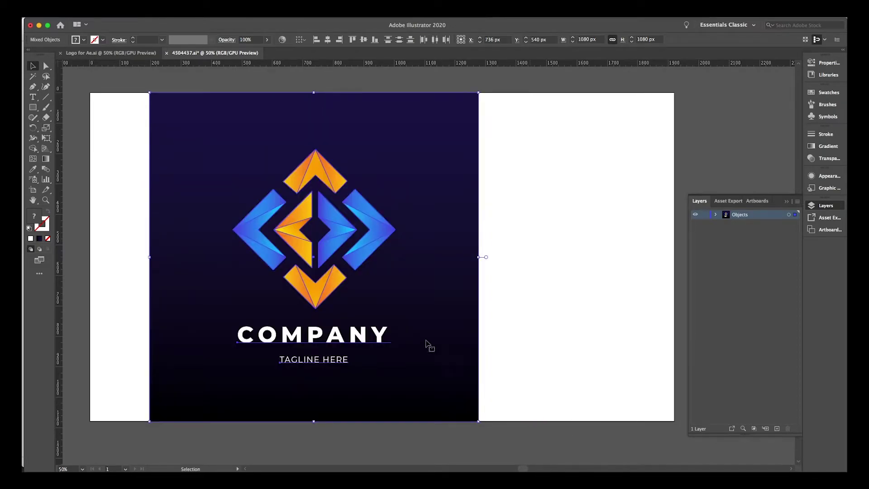
drag(421, 316, 491, 319)
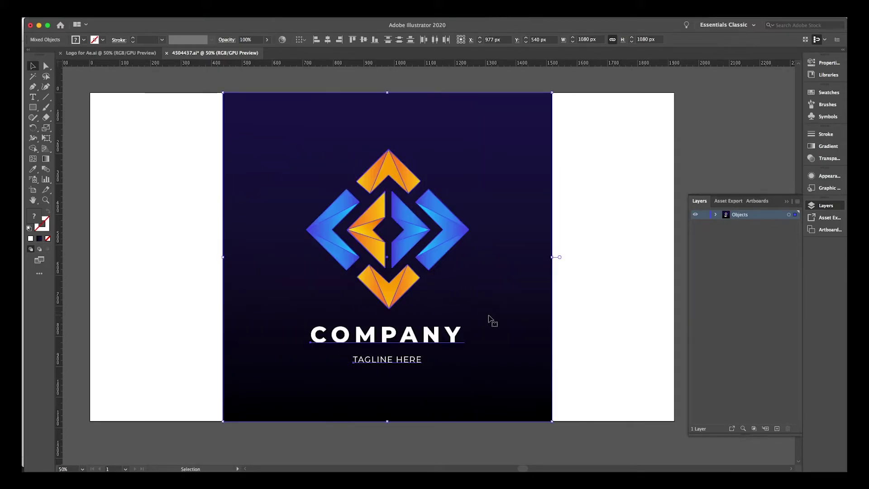
- Select the dark background rectangle and drag its sides out to both artboard edges
click(46, 66)
click(229, 146)
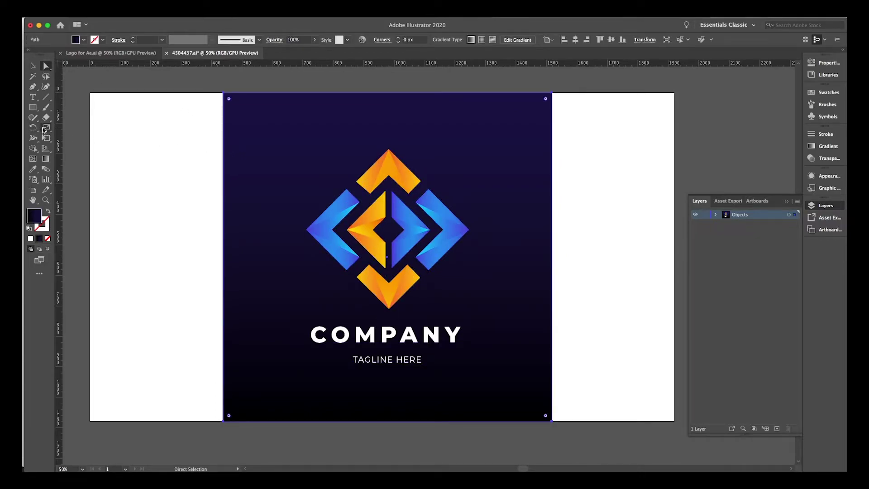
click(33, 67)
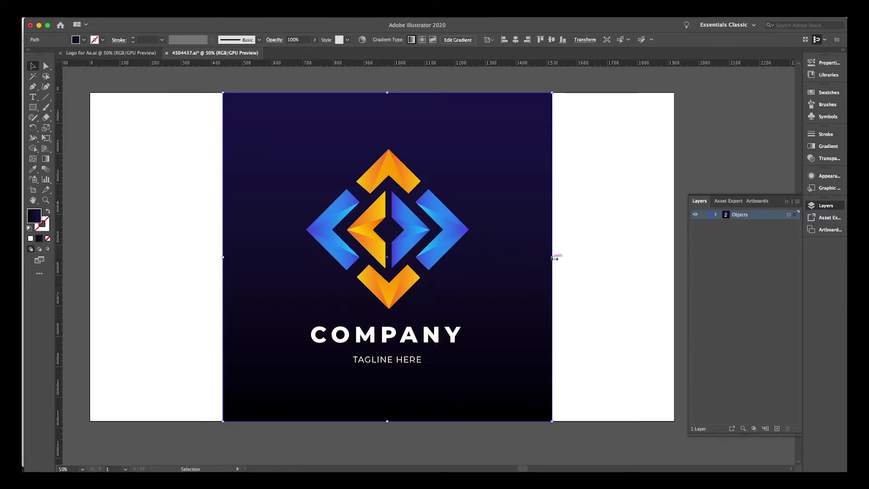
drag(554, 257, 675, 257)
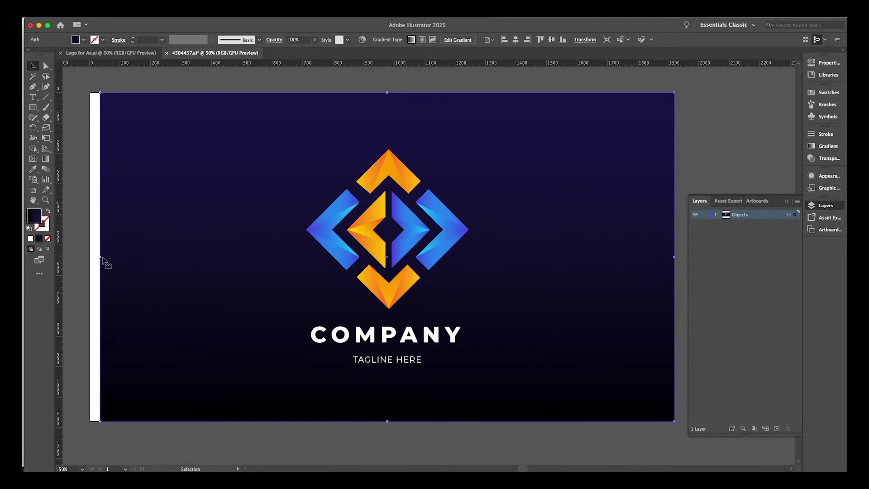
drag(100, 257, 90, 257)
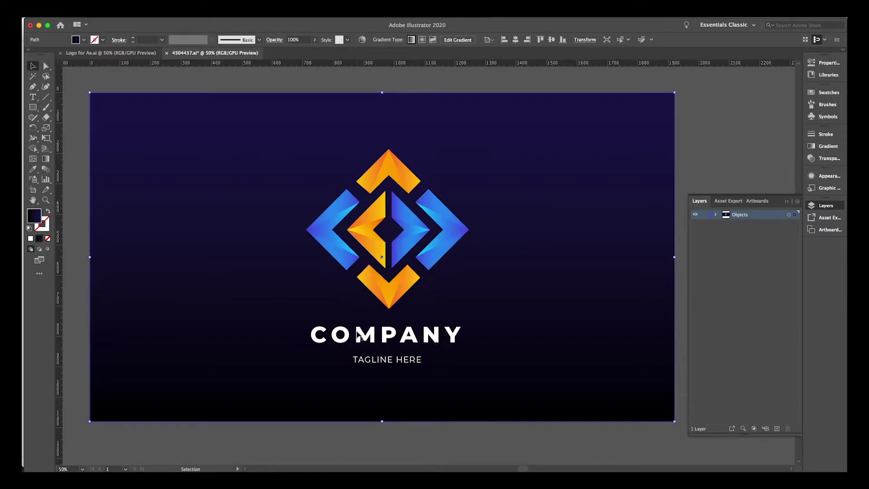
- Select the logo artwork, undo a test move, and ungroup it with Object > Ungroup
key(super+a)
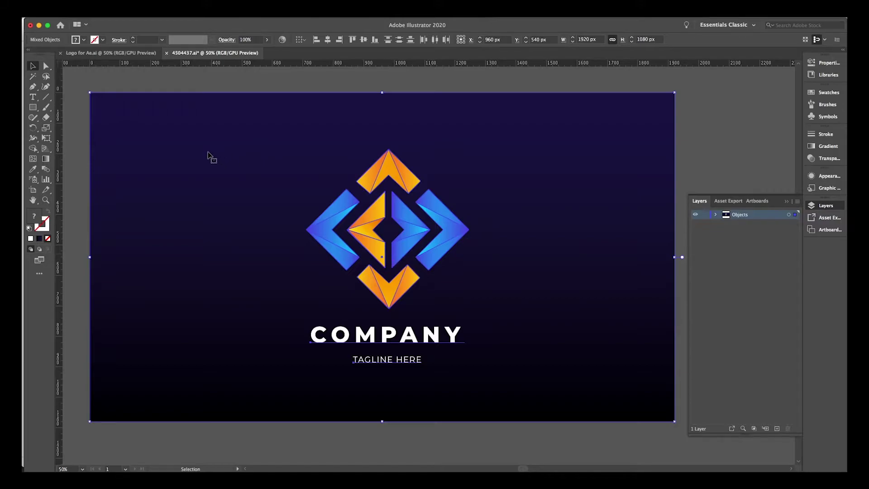
click(101, 85)
click(343, 202)
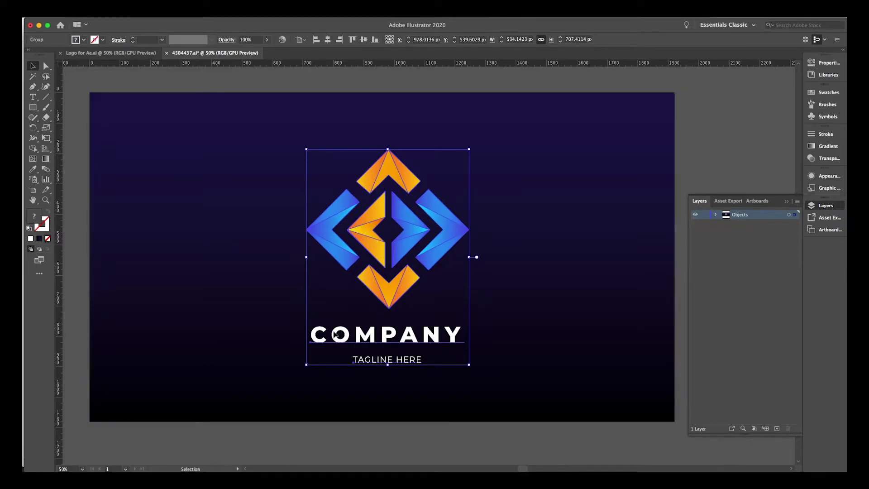
drag(339, 337, 290, 327)
key(super+z)
click(126, 17)
click(132, 60)
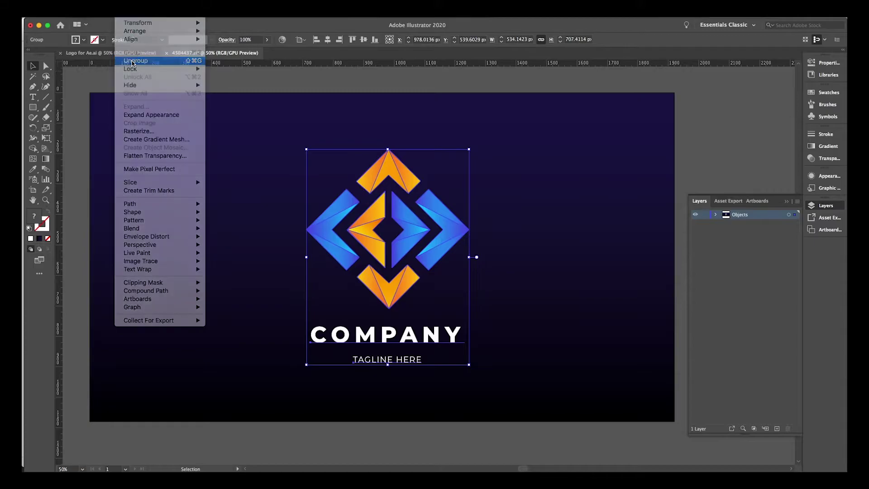
- Select the diamond icon group and scale it down from a corner to about 400 px wide
click(171, 94)
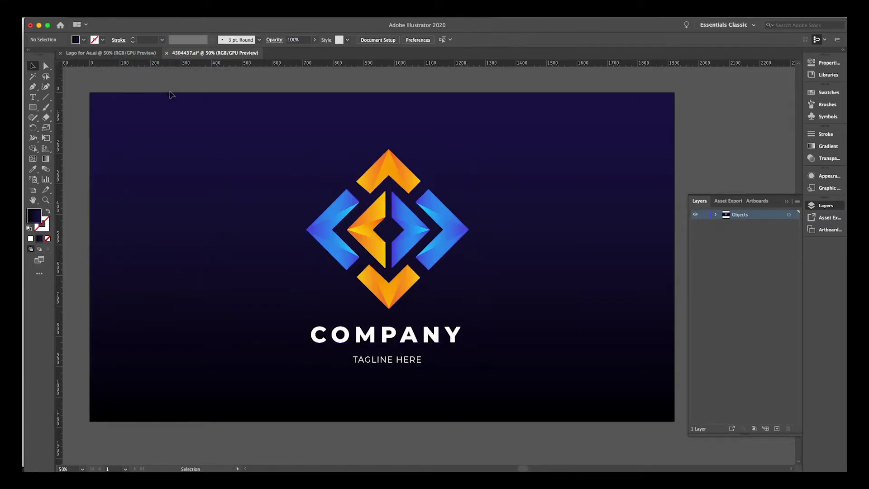
click(325, 345)
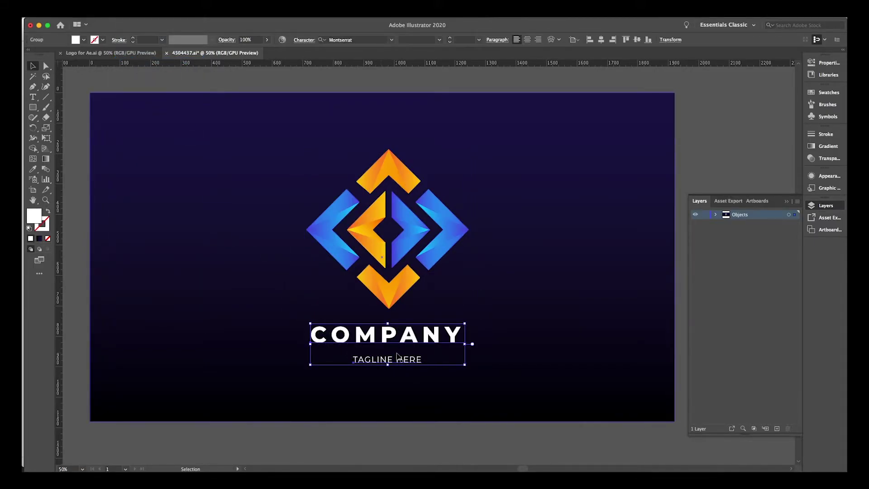
click(395, 293)
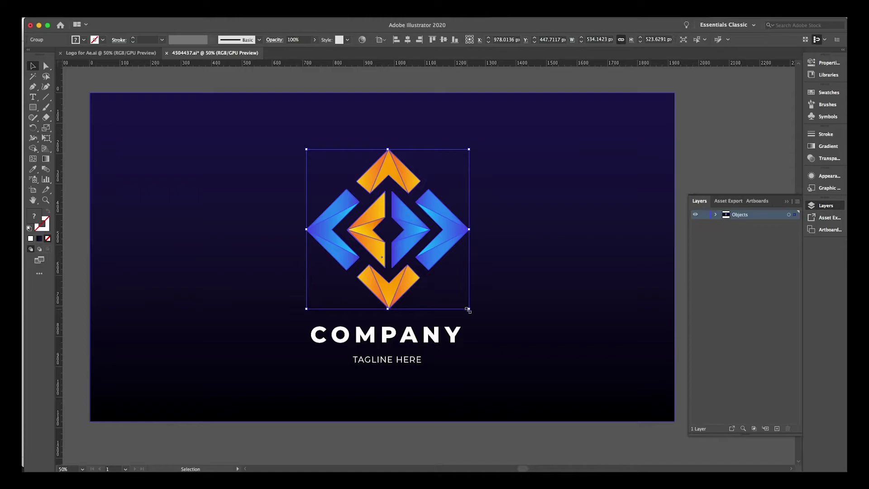
drag(467, 310, 466, 309)
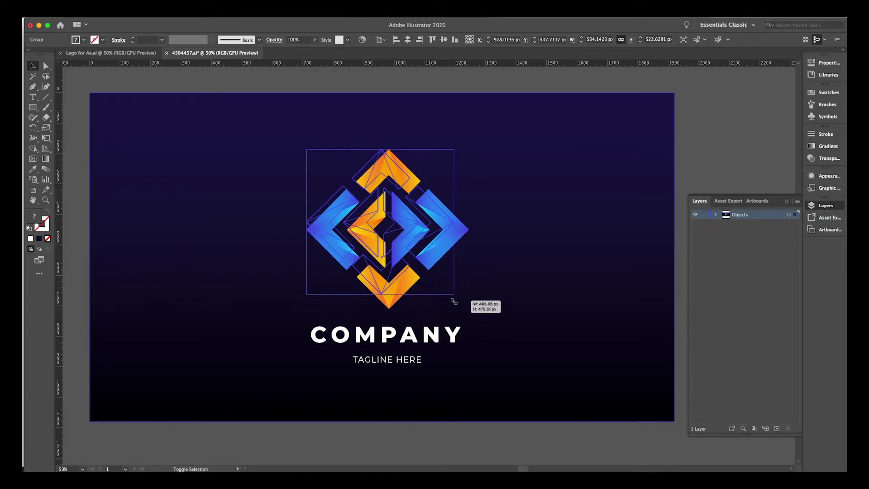
mouse_move(455, 301)
mouse_down()
mouse_move(451, 288)
mouse_move(456, 305)
mouse_move(443, 294)
mouse_move(470, 316)
mouse_move(449, 295)
mouse_up()
- Move the COMPANY and TAGLINE HERE text up under the icon and convert it to outlines
click(413, 350)
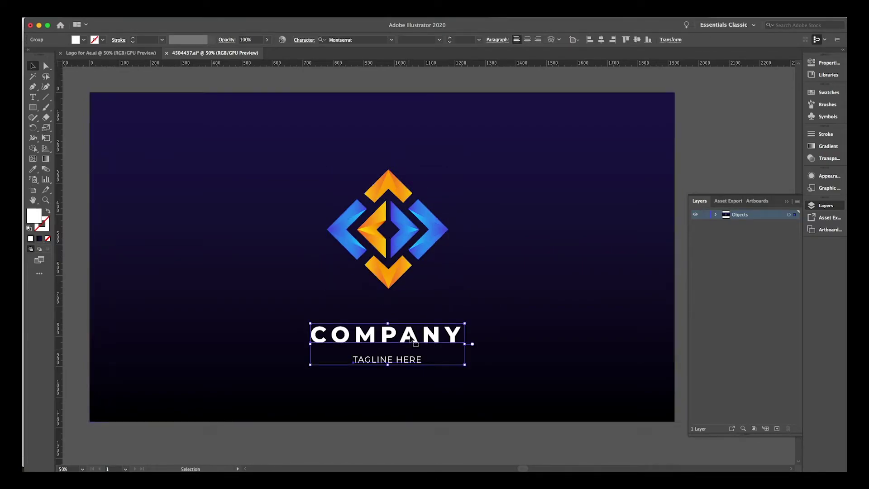
drag(413, 350, 413, 312)
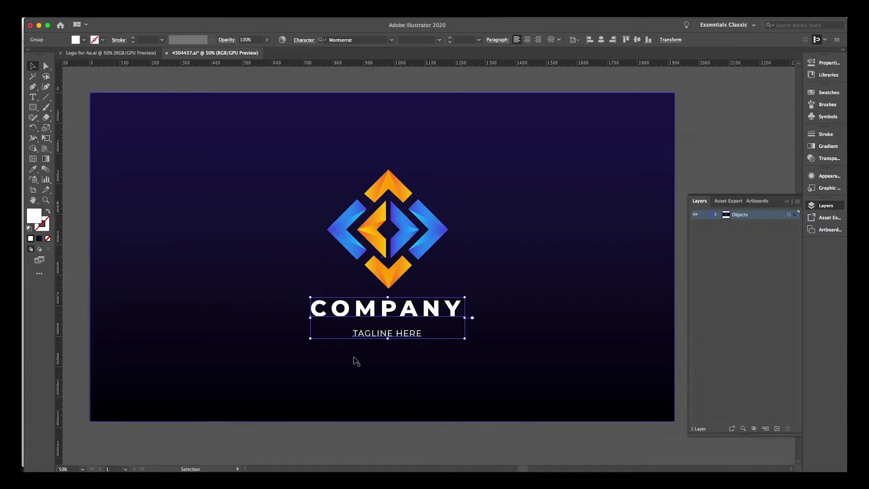
click(131, 8)
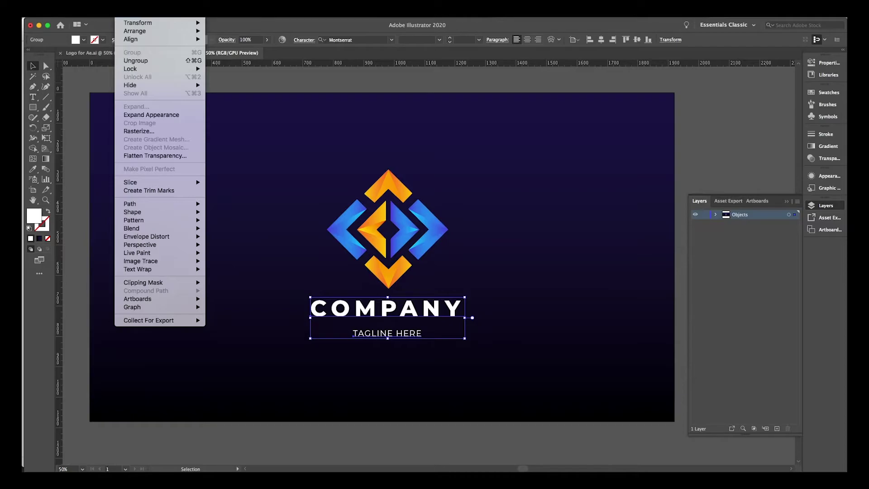
key(Escape)
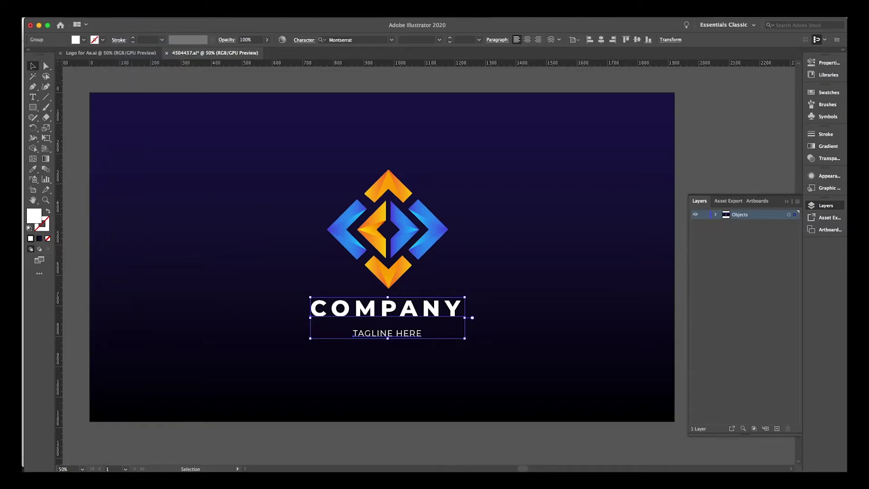
click(151, 8)
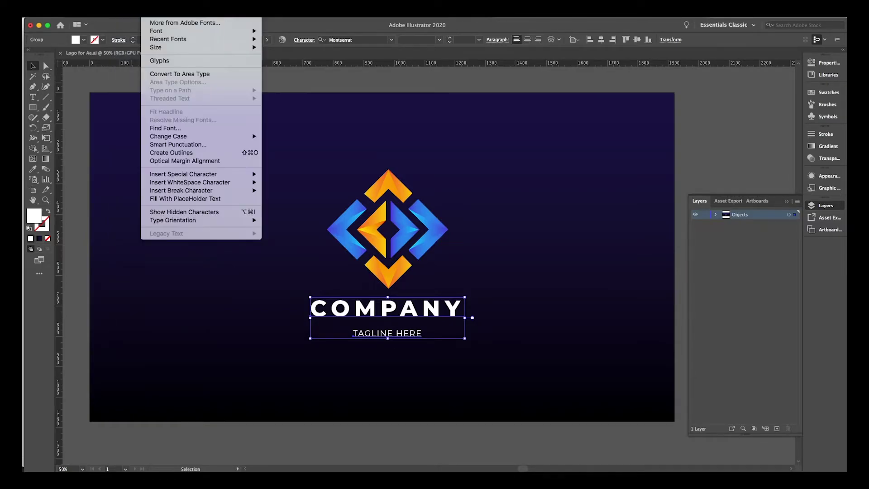
click(177, 153)
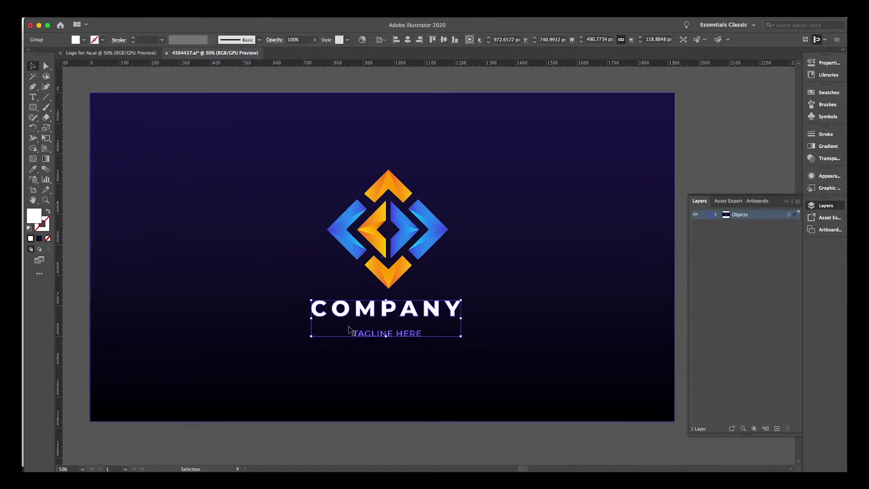
click(414, 439)
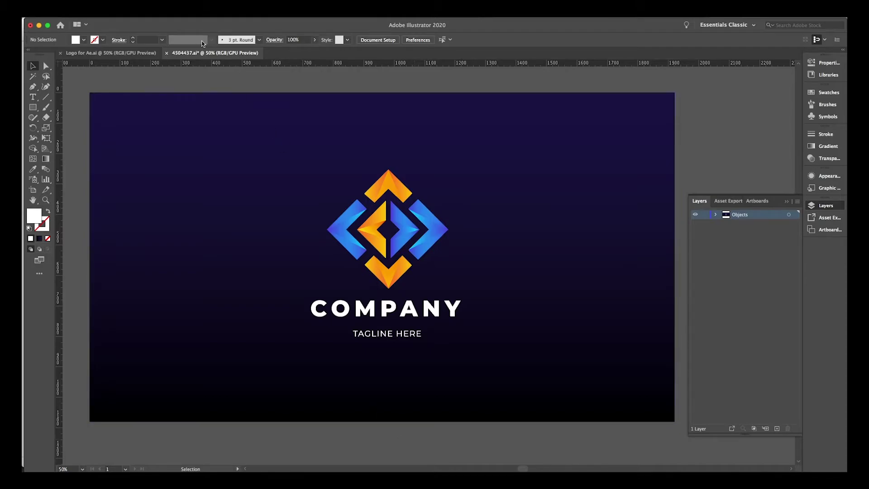
- Save the logo document as a new file named Logo for Ae 2.ai
click(88, 9)
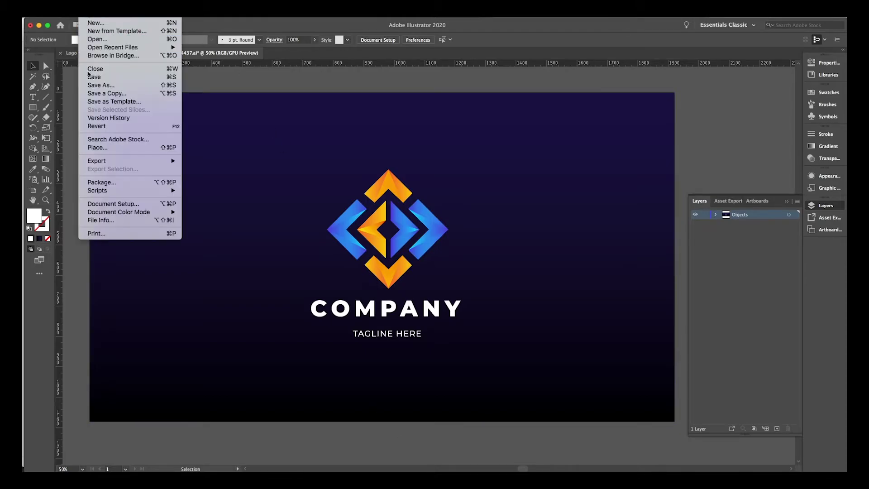
click(95, 86)
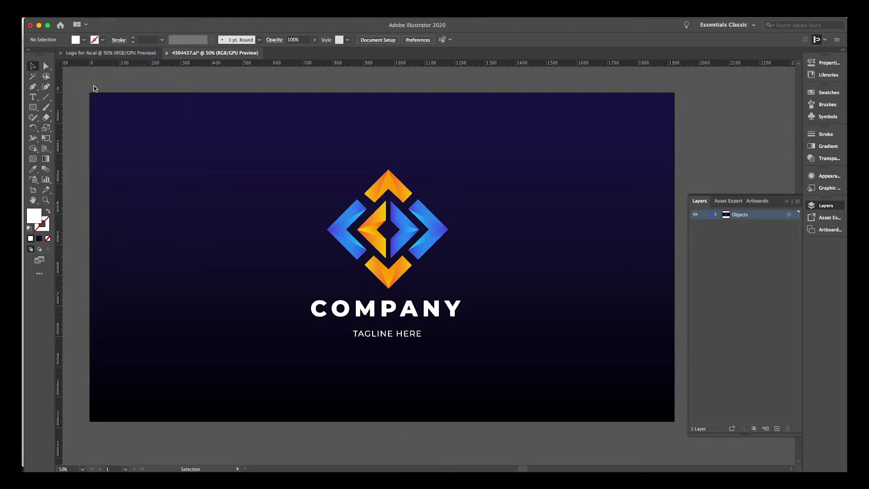
text(Logo for Ae 2.ai)
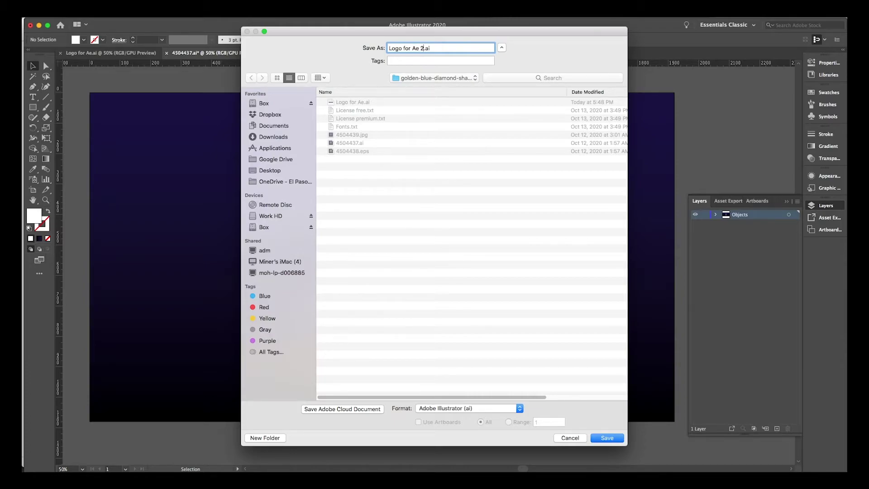
click(605, 440)
- Accept the Illustrator save options, then ungroup the diamond icon and check each chevron is separate
click(535, 370)
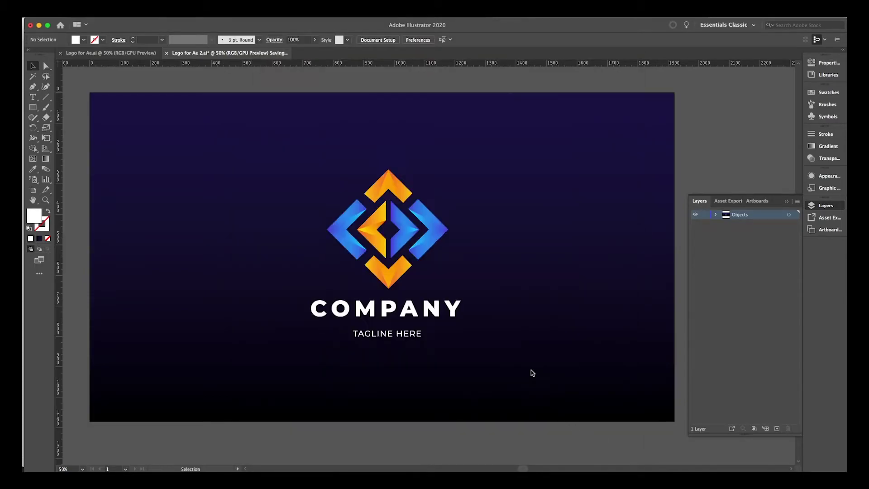
click(386, 186)
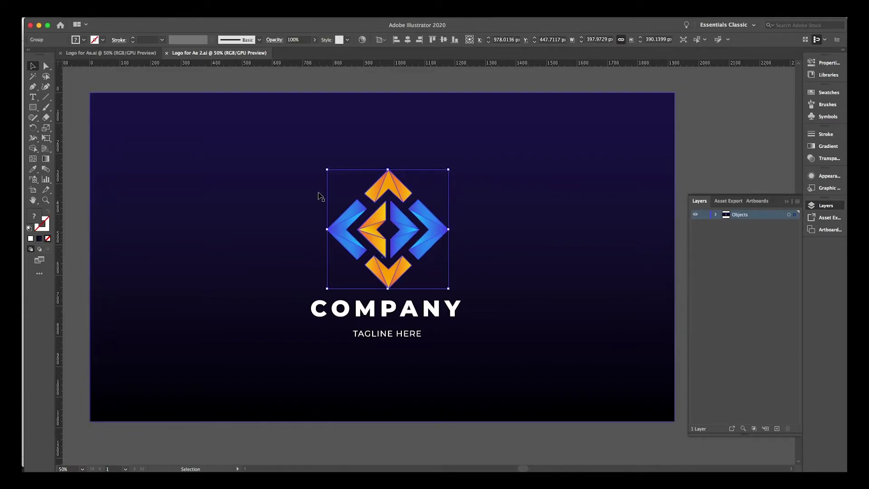
click(129, 9)
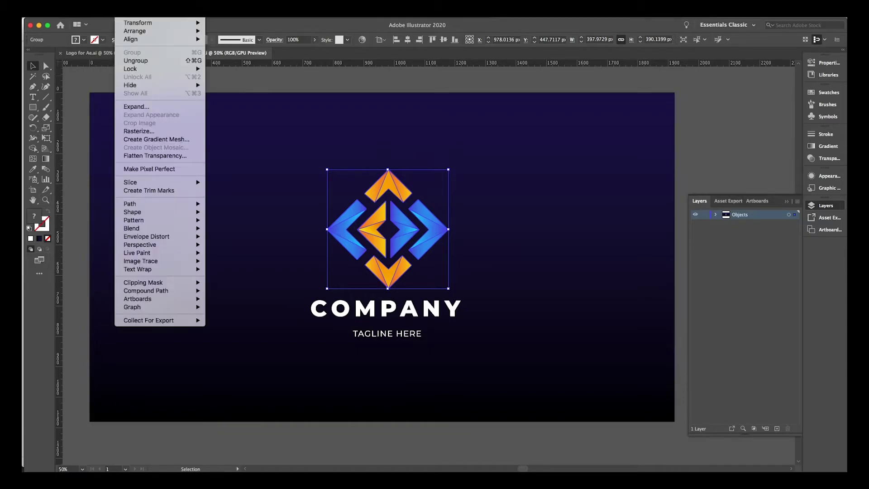
click(135, 60)
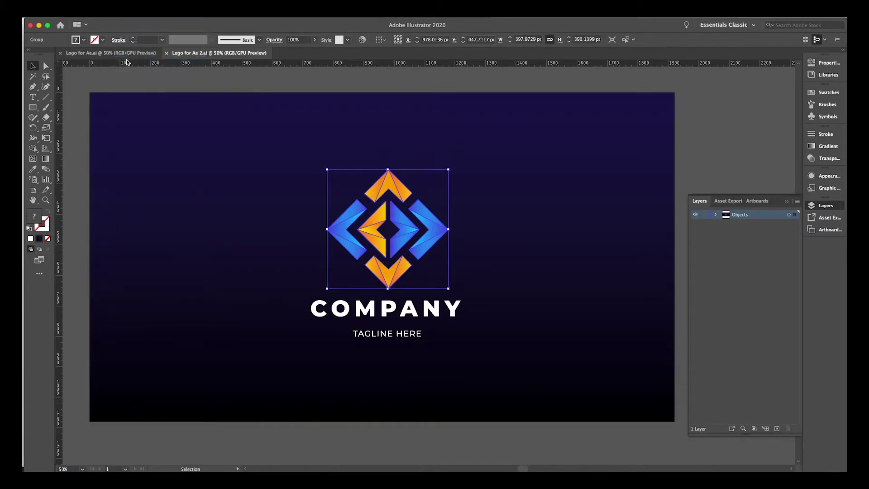
click(217, 87)
click(389, 188)
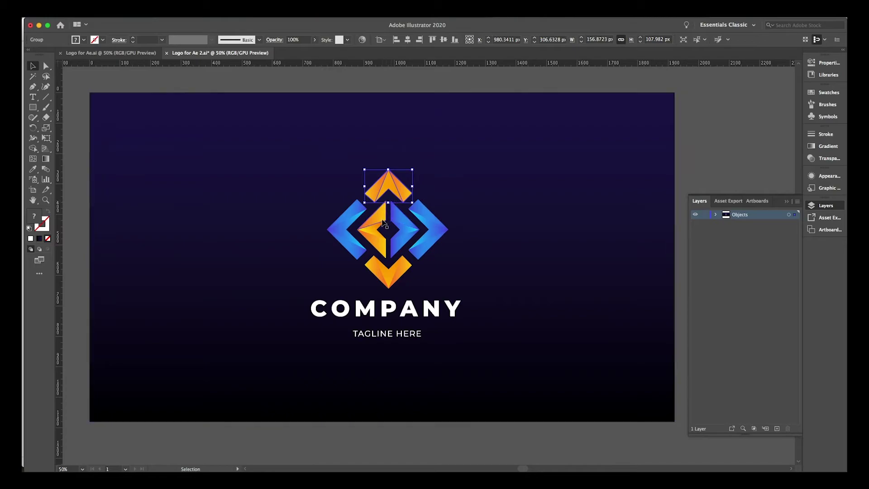
click(346, 229)
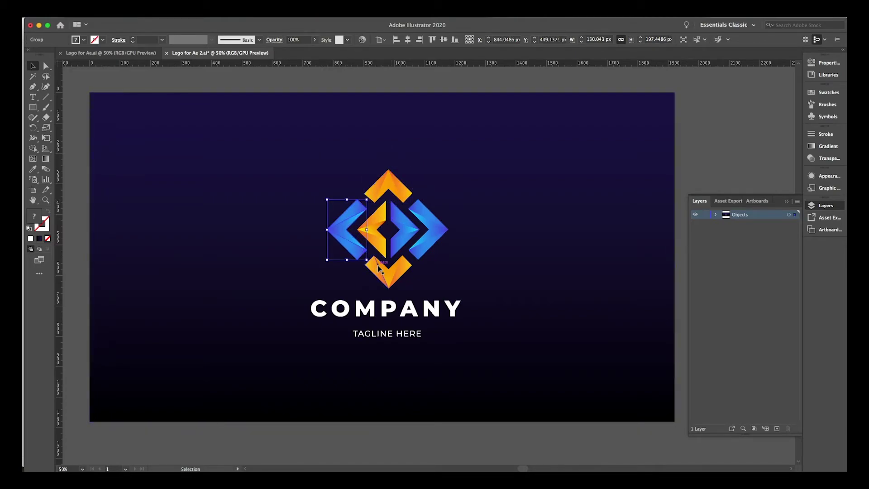
click(403, 269)
click(427, 237)
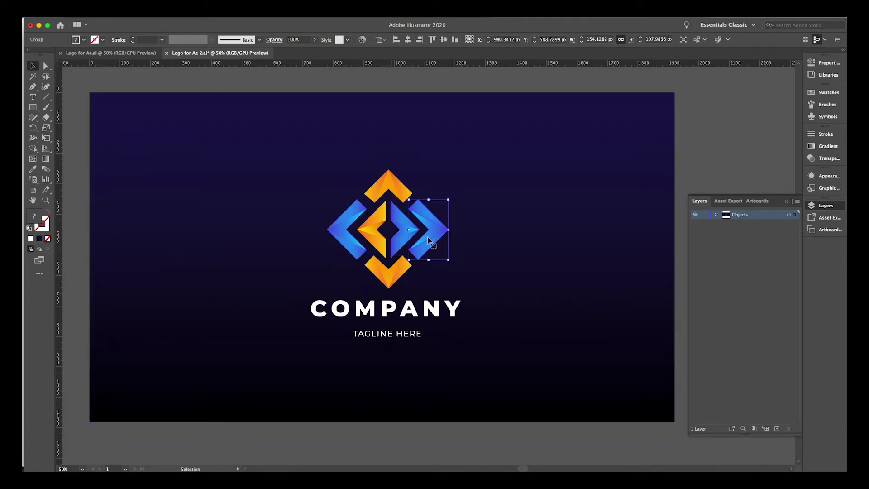
- Ungroup the central orange-and-blue piece and check its inner chevrons select individually
click(401, 225)
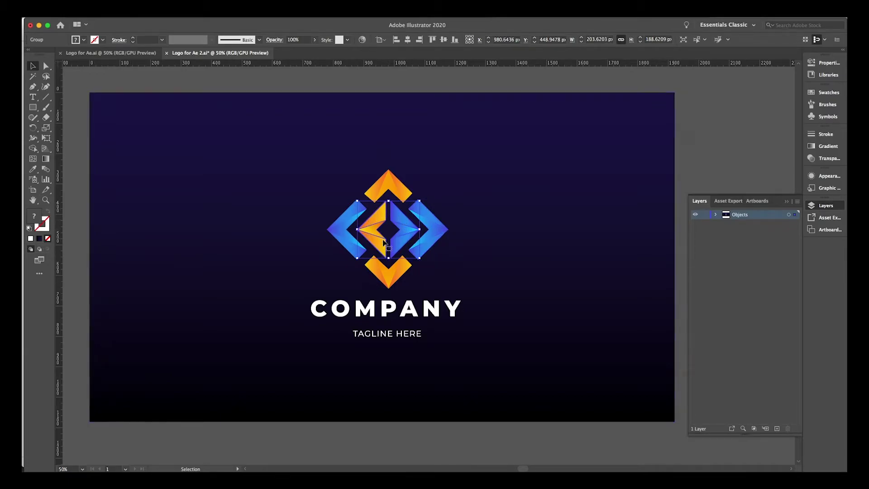
click(127, 9)
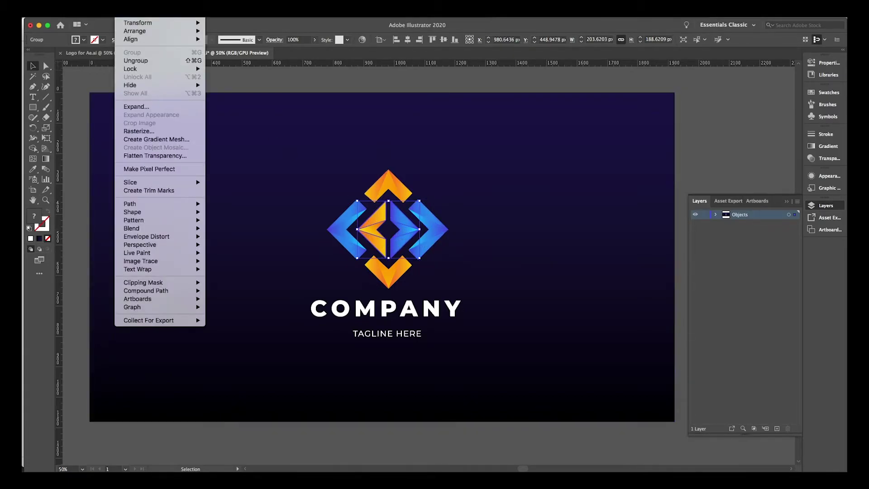
click(136, 61)
click(231, 83)
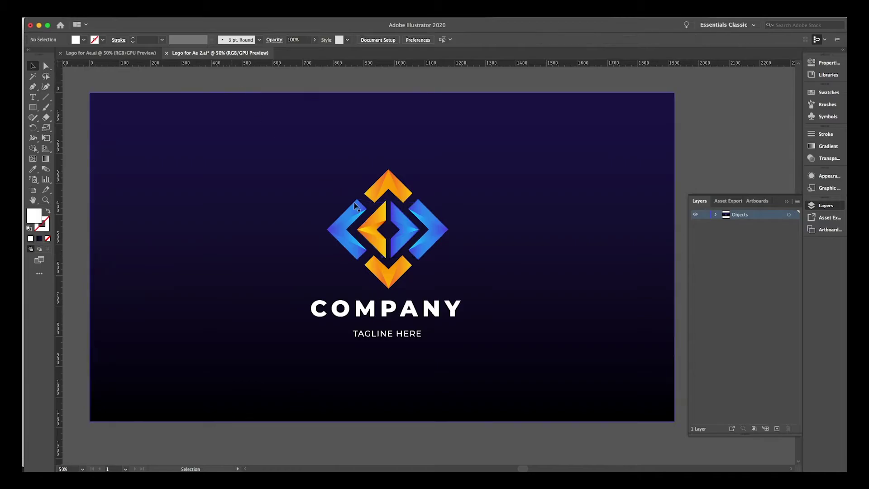
click(381, 227)
click(399, 228)
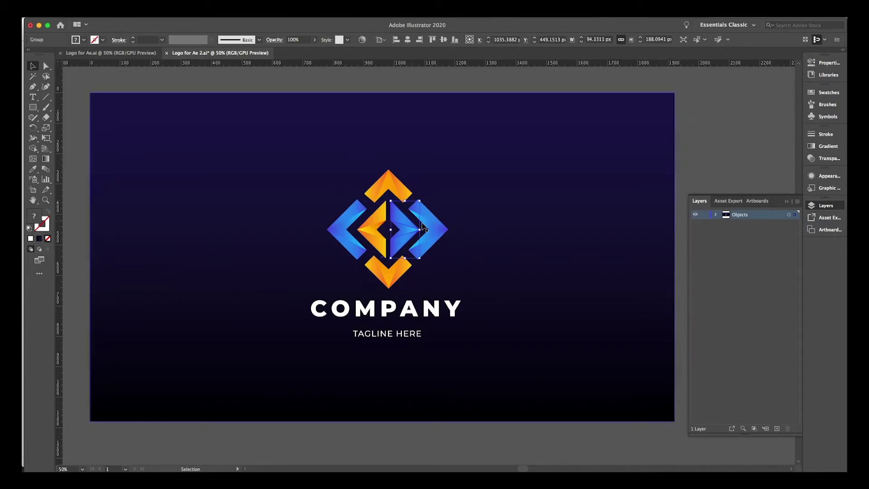
- Ungroup the COMPANY and TAGLINE text, then check COMPANY, TAGLINE HERE and the background select separately
click(360, 310)
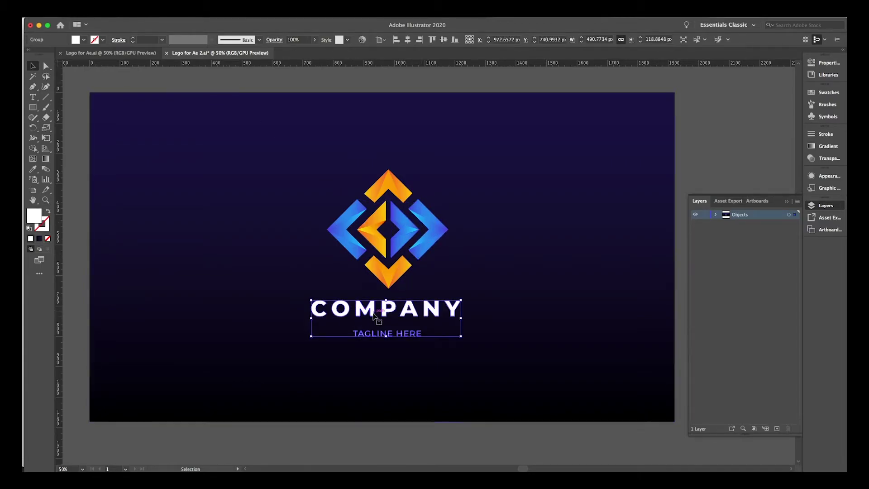
click(123, 9)
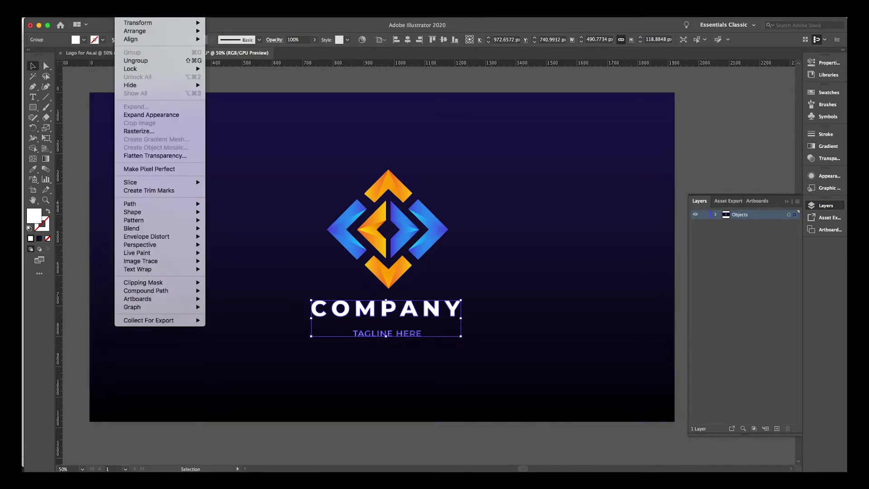
click(136, 60)
click(274, 221)
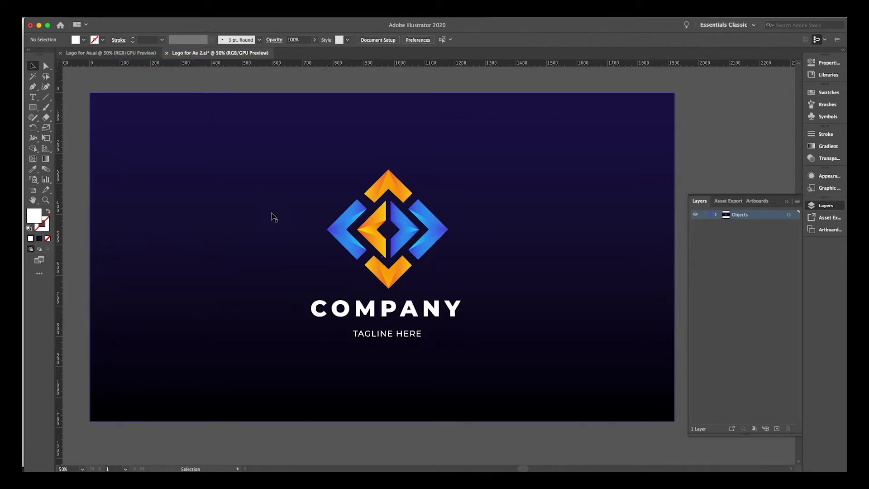
click(328, 316)
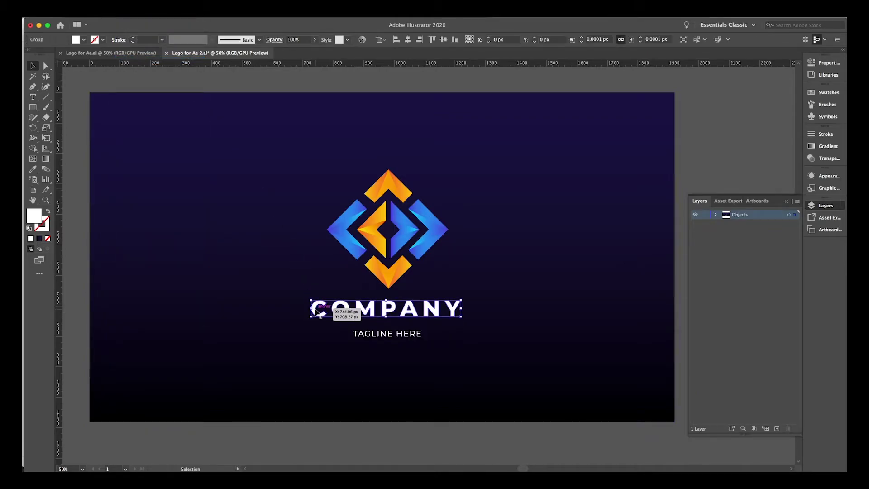
click(357, 334)
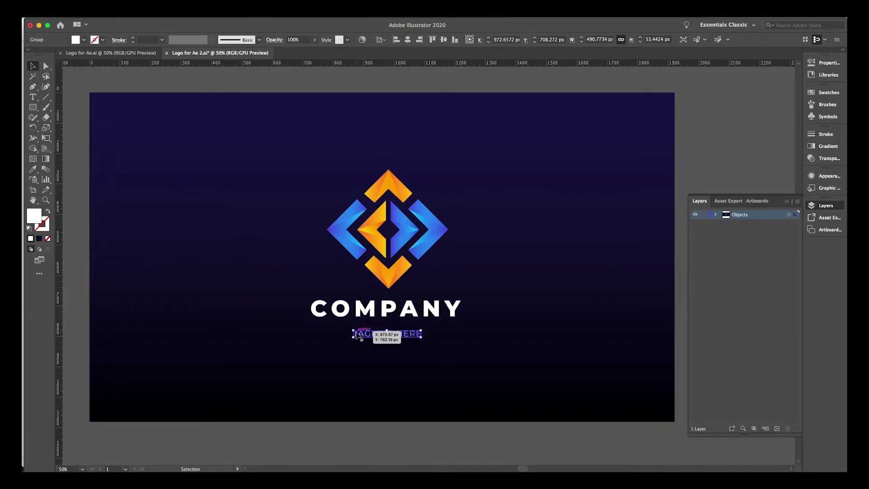
click(205, 208)
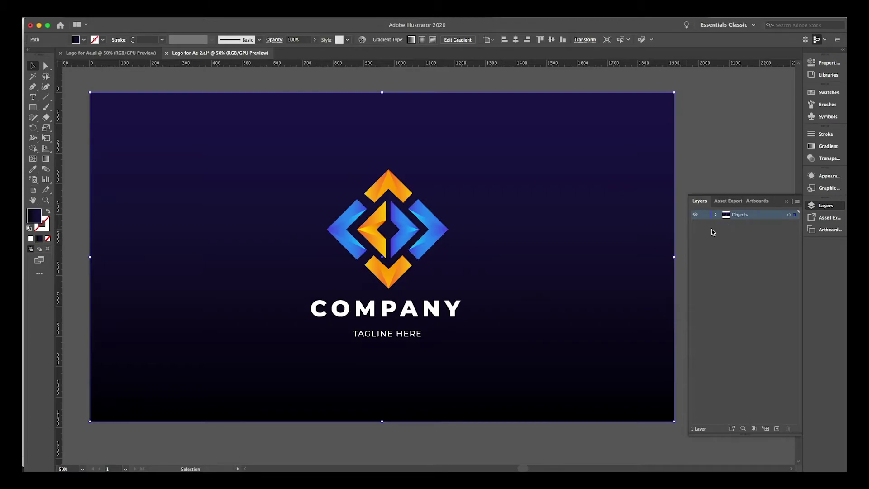
- Deselect all, then Release to Layers (Sequence) so the Objects artwork becomes sublayers Layer 2–10
key(super+shift+a)
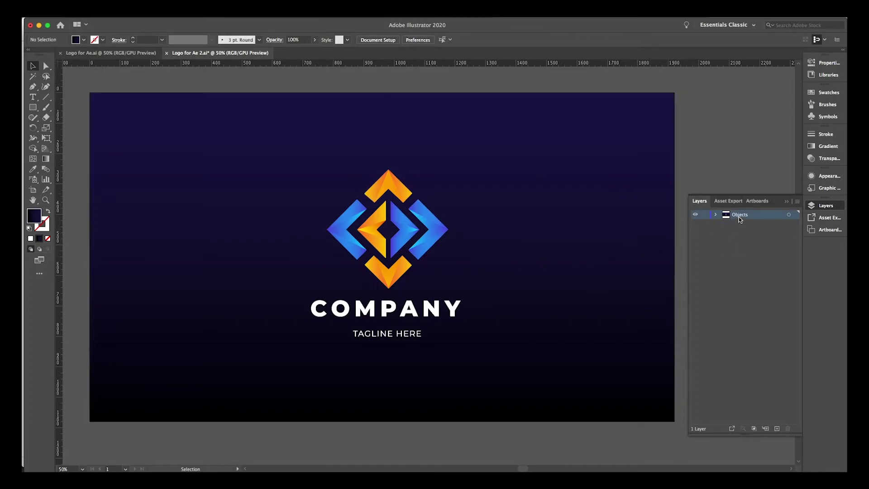
click(798, 202)
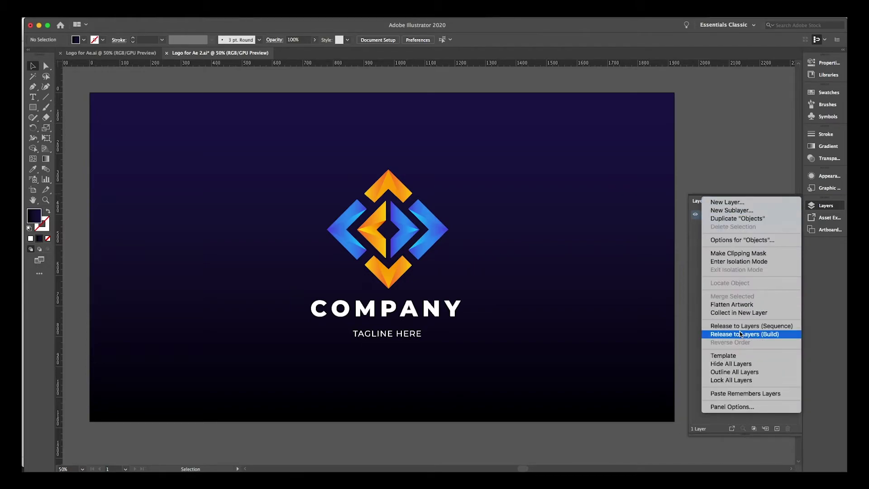
click(780, 327)
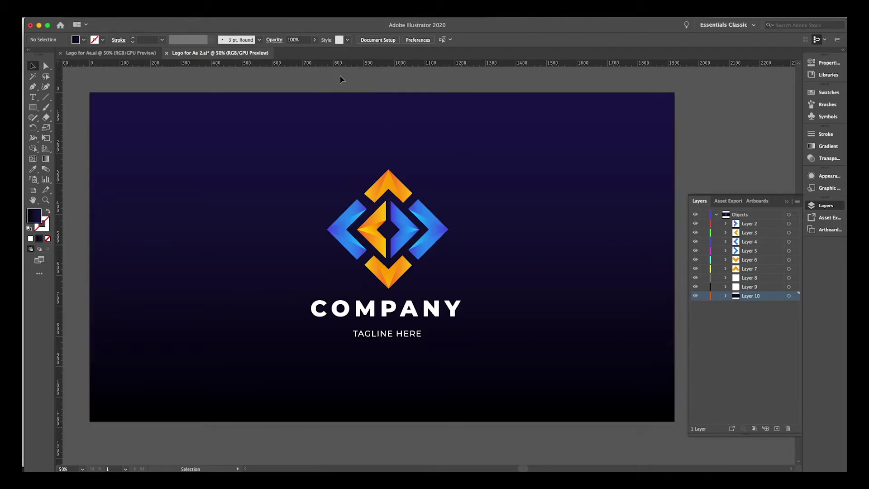
key(space)
scroll(394, 212, up, 4)
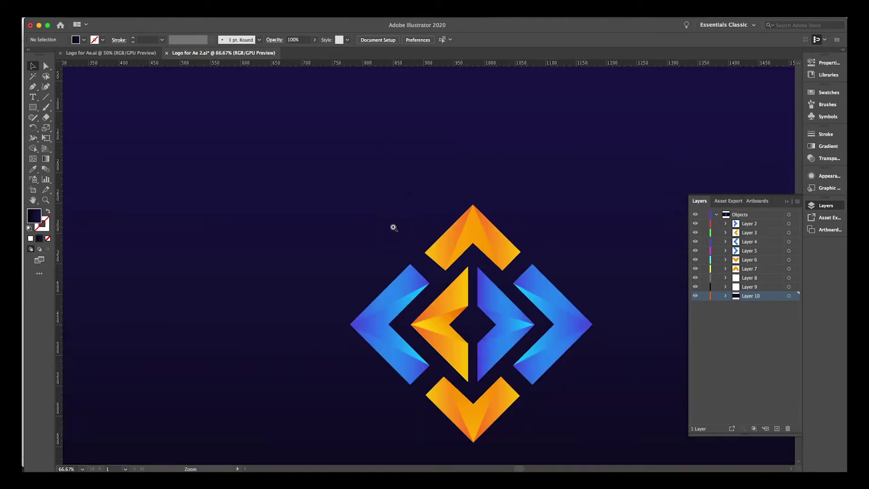
drag(347, 156, 312, 123)
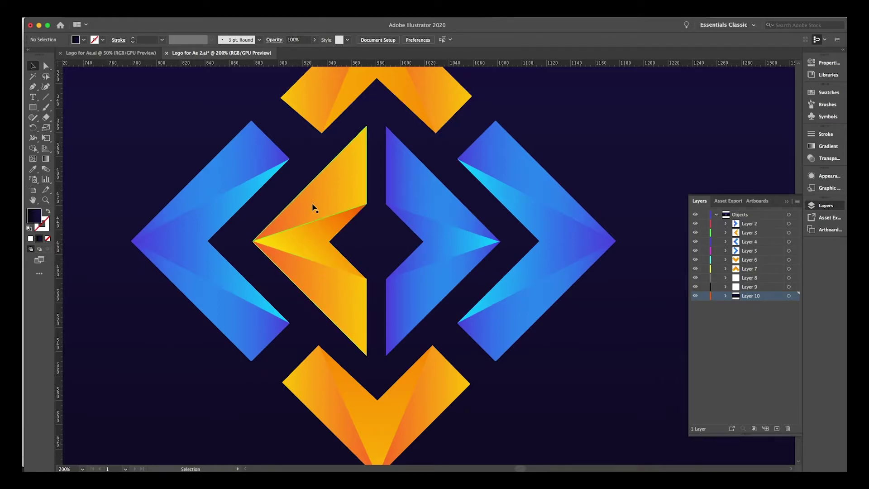
click(46, 66)
click(346, 195)
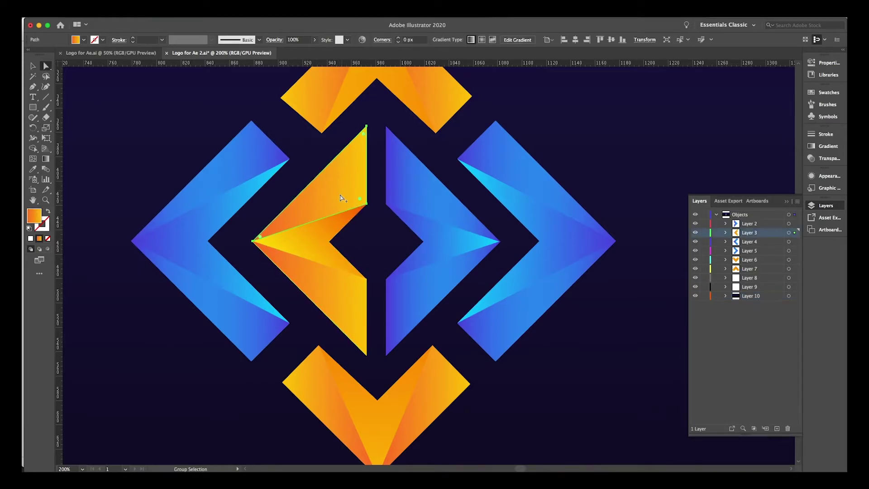
click(320, 247)
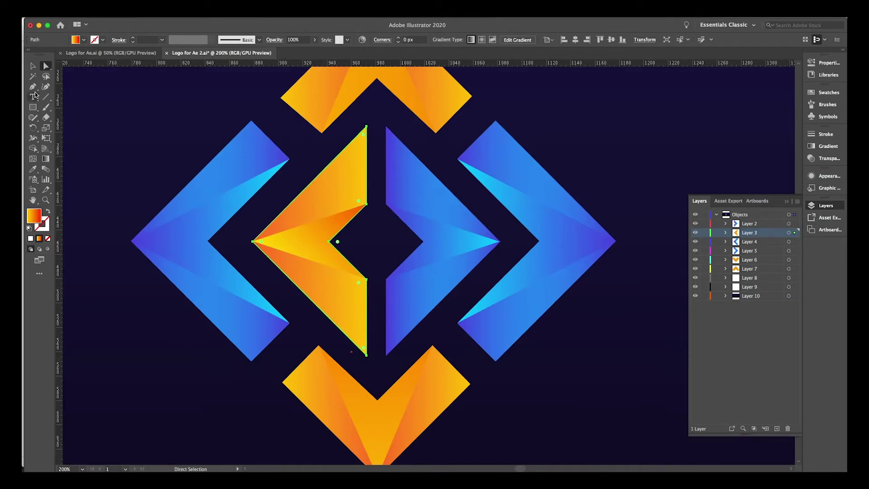
key(v)
click(319, 202)
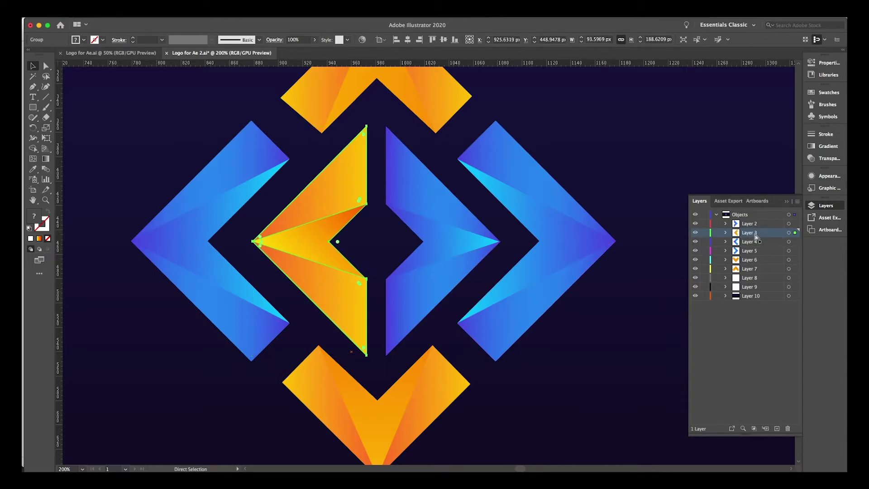
key(super+0)
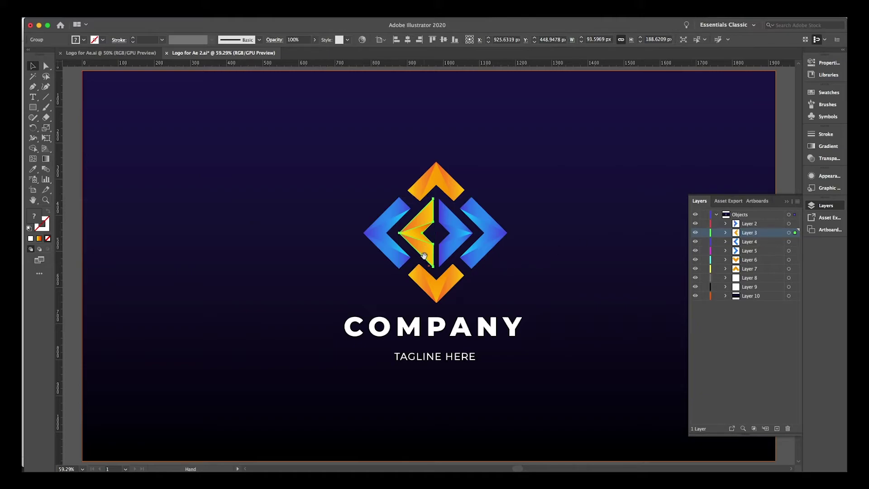
scroll(428, 218, right, 5)
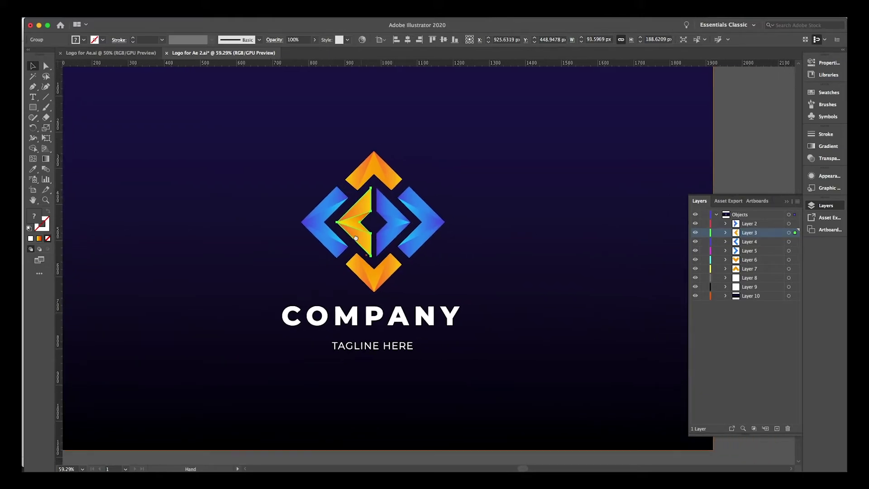
click(748, 134)
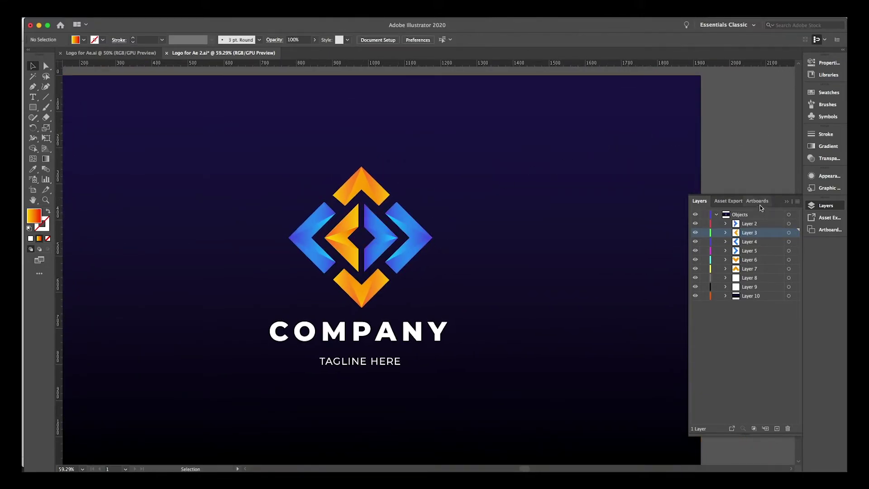
- Select Layers 2 through 10 inside Objects and drag them out to top level
click(716, 215)
click(739, 216)
click(716, 216)
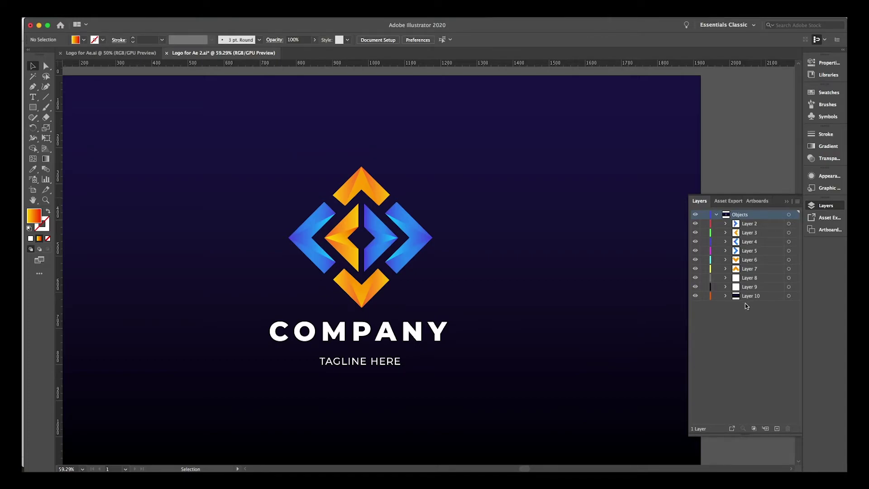
click(750, 225)
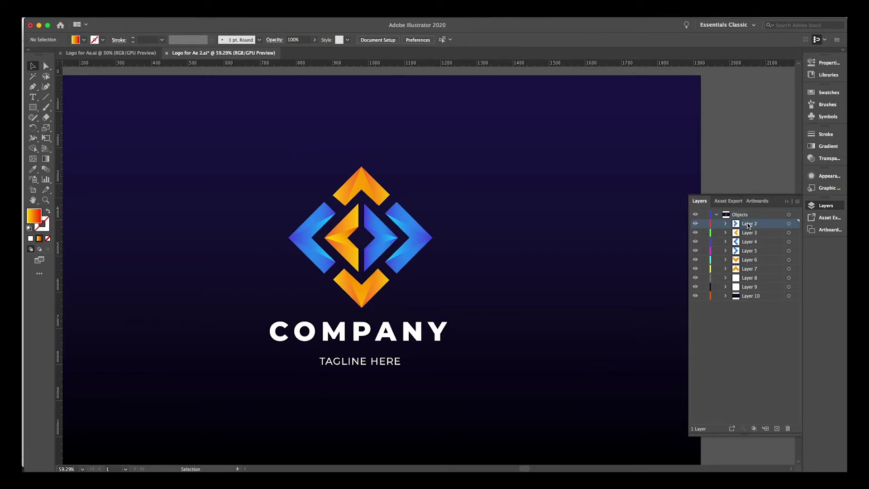
shift+click(751, 296)
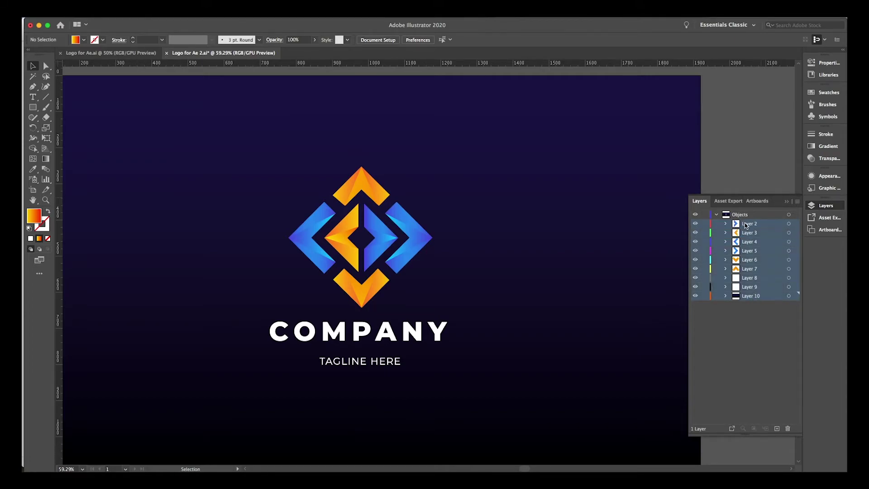
mouse_move(747, 225)
mouse_down()
mouse_move(747, 212)
mouse_move(748, 237)
mouse_move(746, 209)
mouse_up()
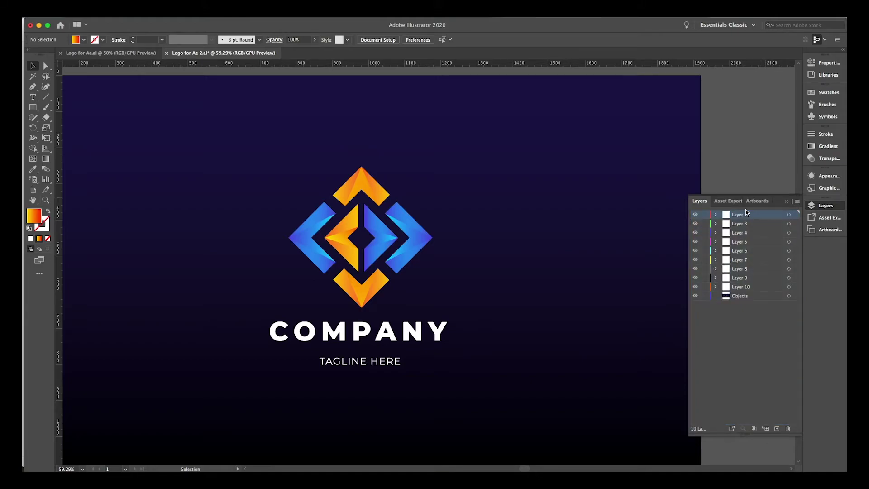
- Delete the empty Objects layer, leaving nine top-level layers
click(738, 296)
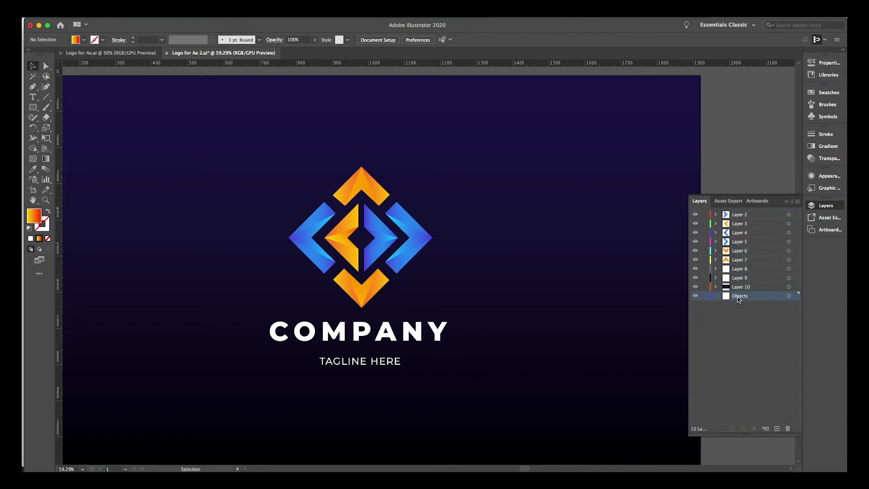
click(789, 428)
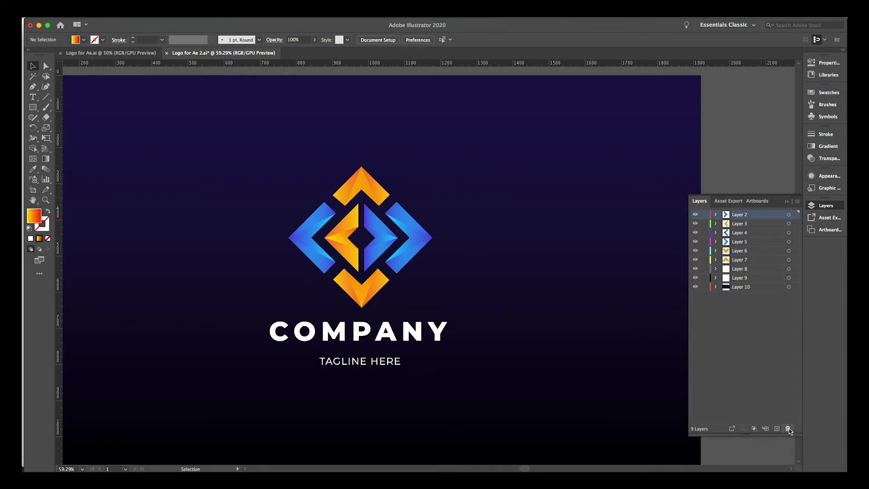
click(739, 225)
click(740, 233)
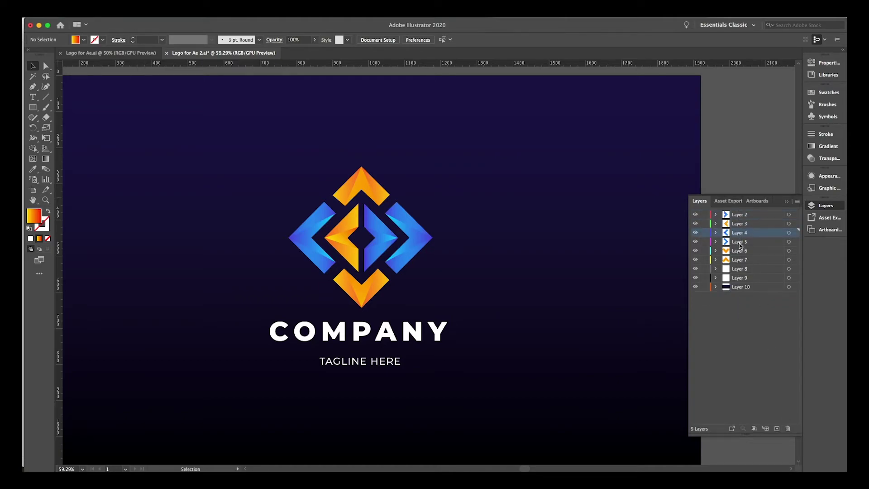
click(742, 288)
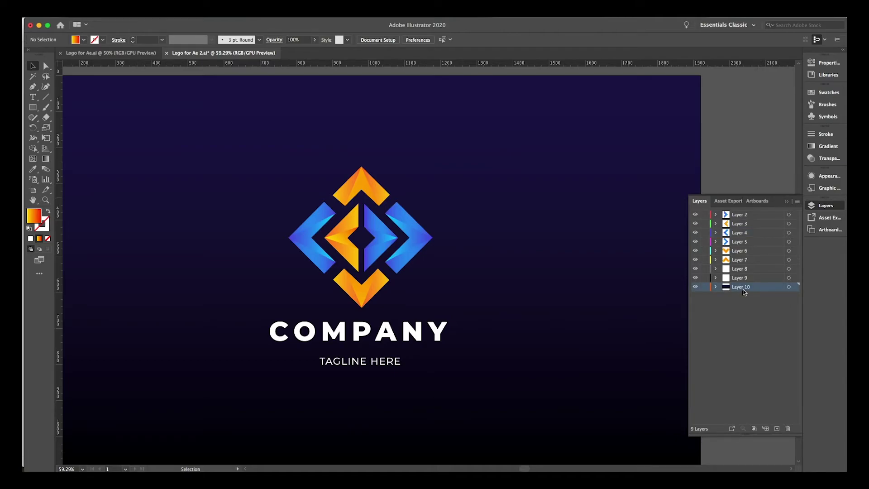
- Rename Layer 10 to Background and Layer 9 to Tagline
double_click(743, 288)
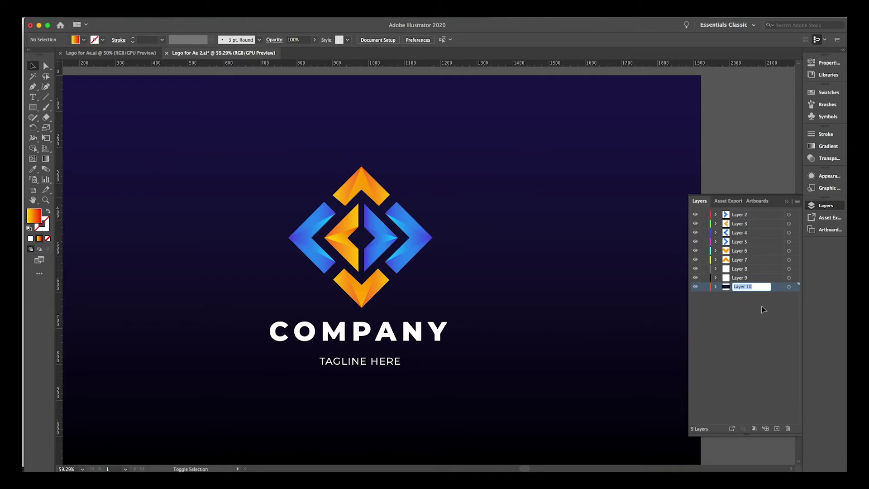
text(Background)
click(741, 278)
click(696, 278)
click(696, 278)
double_click(741, 277)
text(Tag)
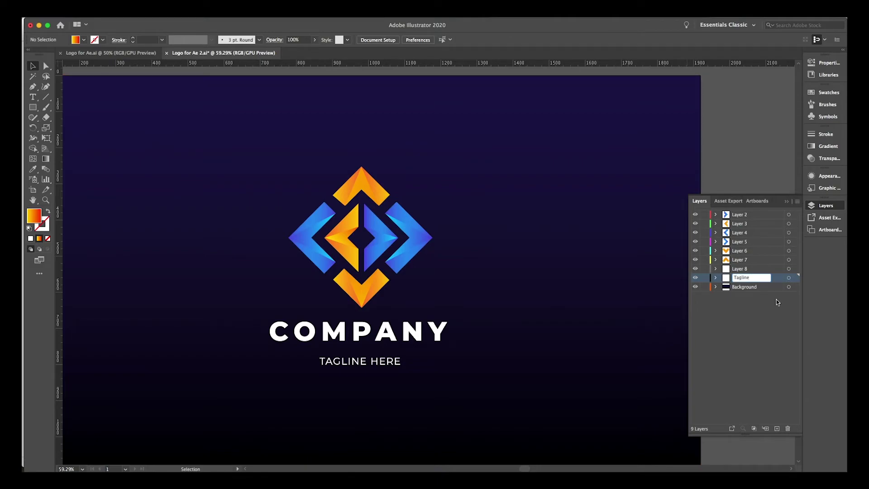
text(line)
click(743, 269)
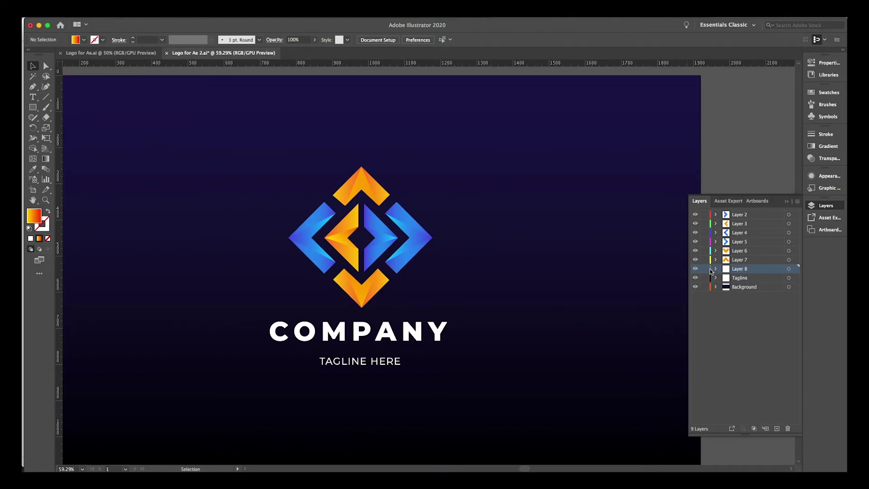
- Check that Layer 8 holds the COMPANY text by toggling its visibility, then rename it Company
click(696, 270)
click(696, 270)
click(696, 270)
click(696, 269)
click(696, 270)
click(696, 270)
double_click(744, 269)
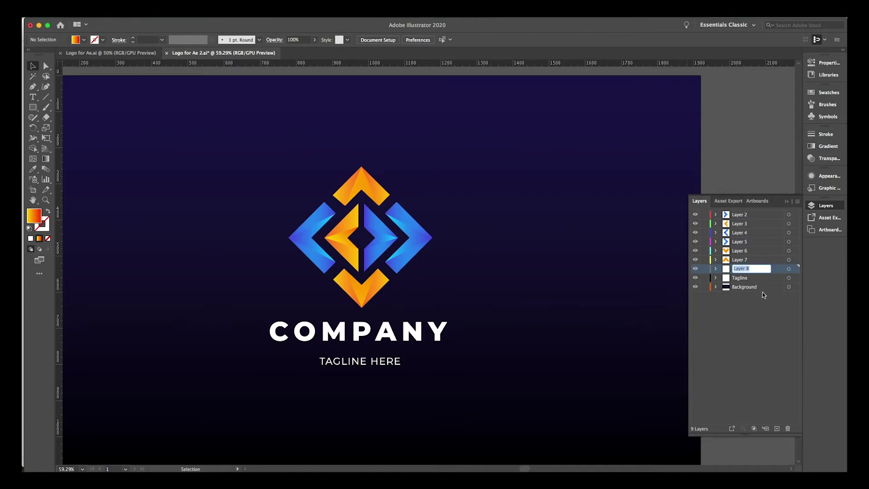
text(Company)
key(Return)
- Rename Layer 7 to Logo Top and Layer 6 to Logo Bottom
click(738, 261)
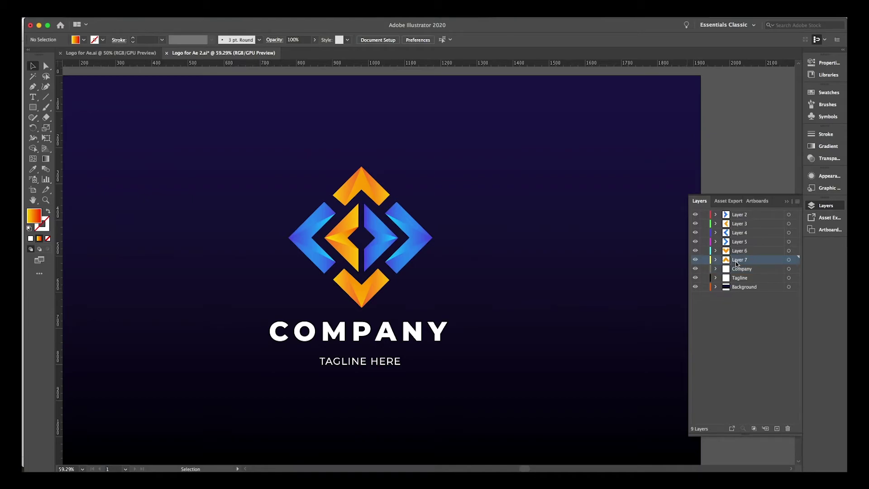
click(696, 260)
click(696, 260)
double_click(738, 264)
text(Logo )
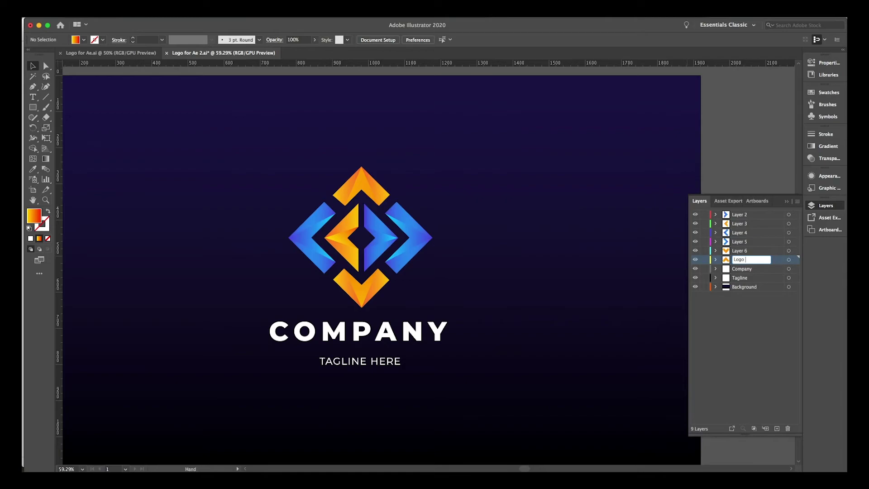
text(Top)
click(747, 253)
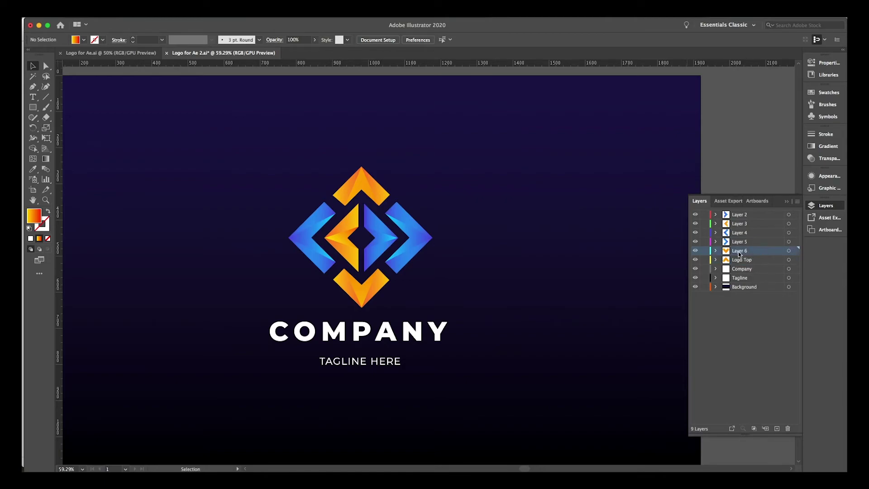
double_click(741, 251)
text(Logo Bottom)
click(724, 241)
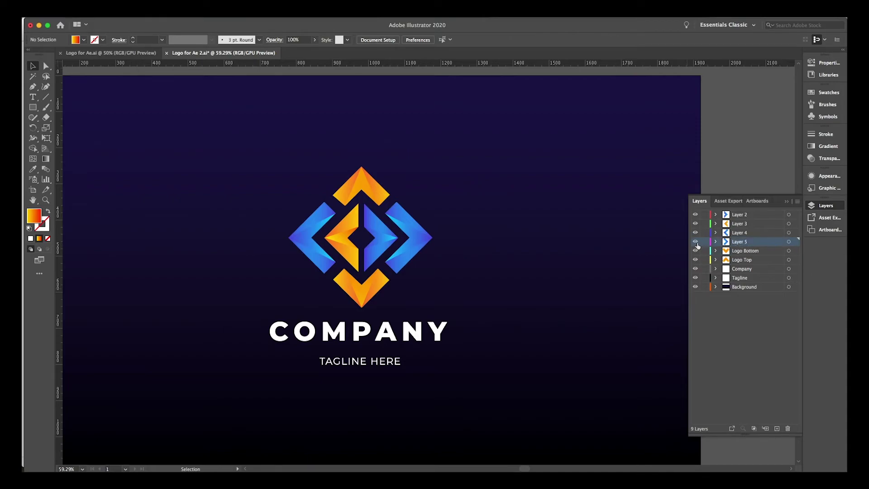
- Rename Layer 5 to Logo Right and Layer 4 to Logo Left
click(696, 243)
click(696, 242)
double_click(748, 244)
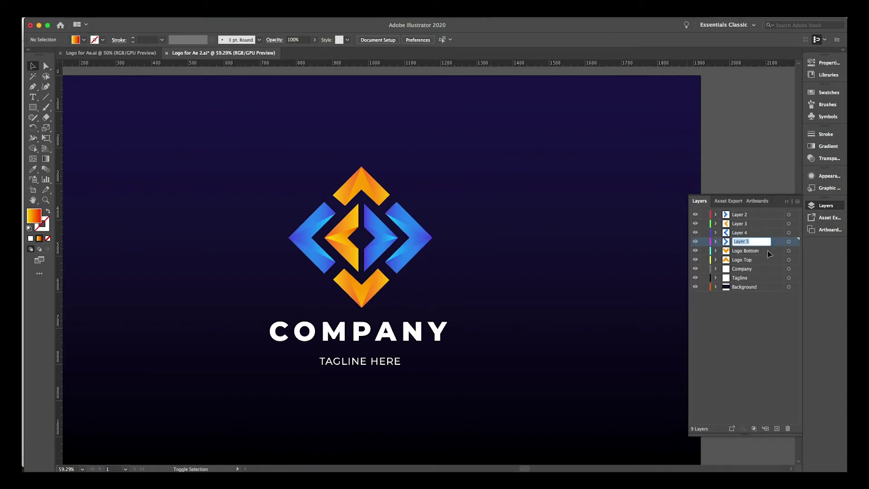
text(Logo Right)
key(Return)
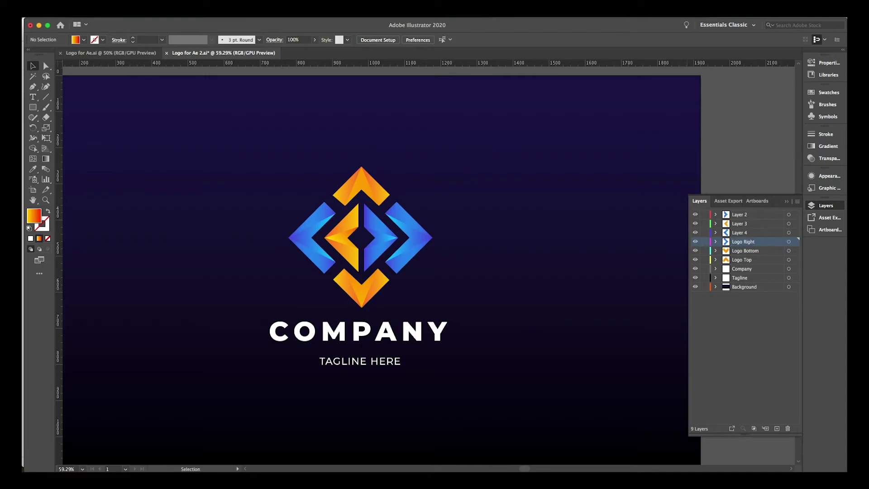
click(736, 233)
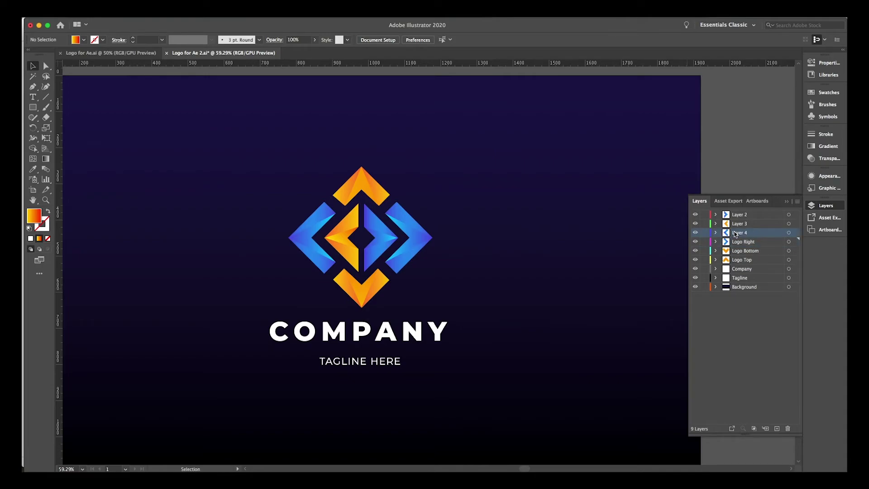
click(695, 232)
click(695, 233)
double_click(737, 233)
text(Logo)
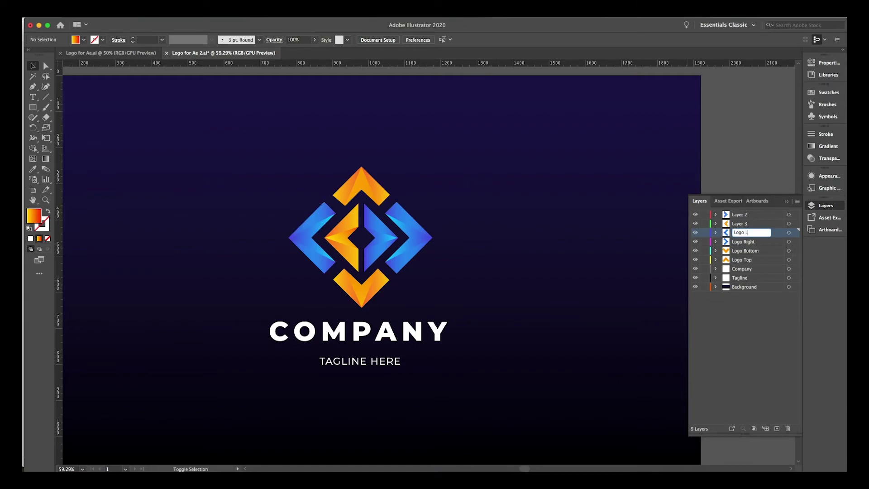
text( Left)
key(Return)
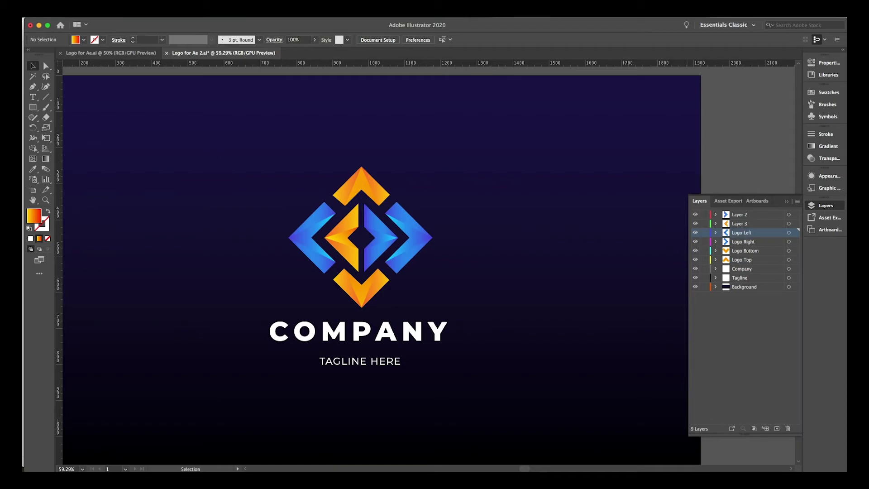
- Rename Layer 3 to Logo Mid Yell and Layer 2 to Logo Mid Blue
click(696, 223)
click(695, 223)
double_click(740, 224)
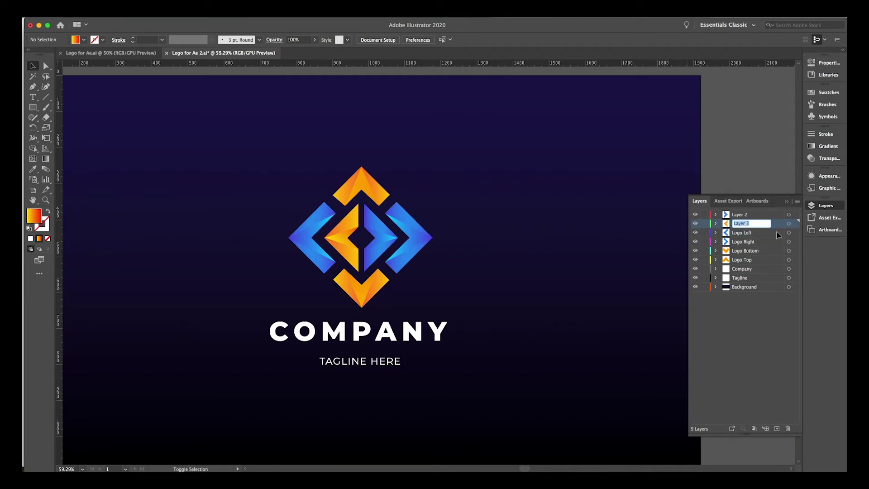
text(Logo Mid Le)
key(BackSpace)
text(Yell)
key(Return)
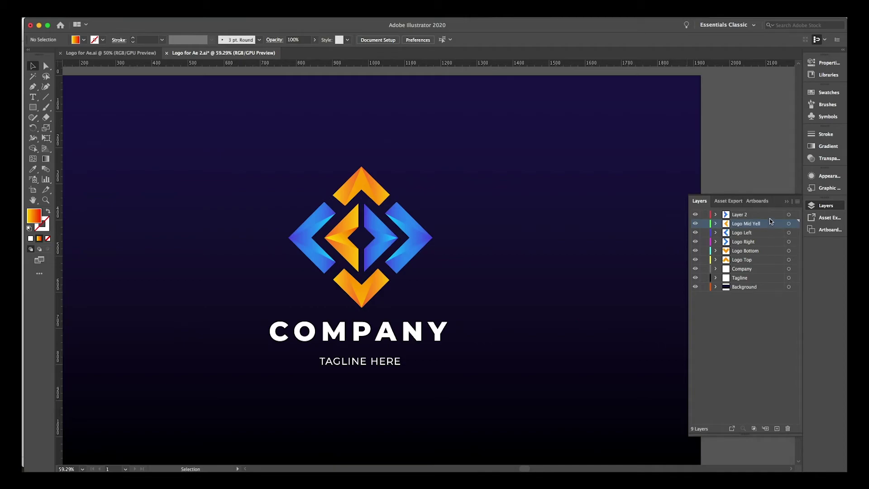
click(740, 215)
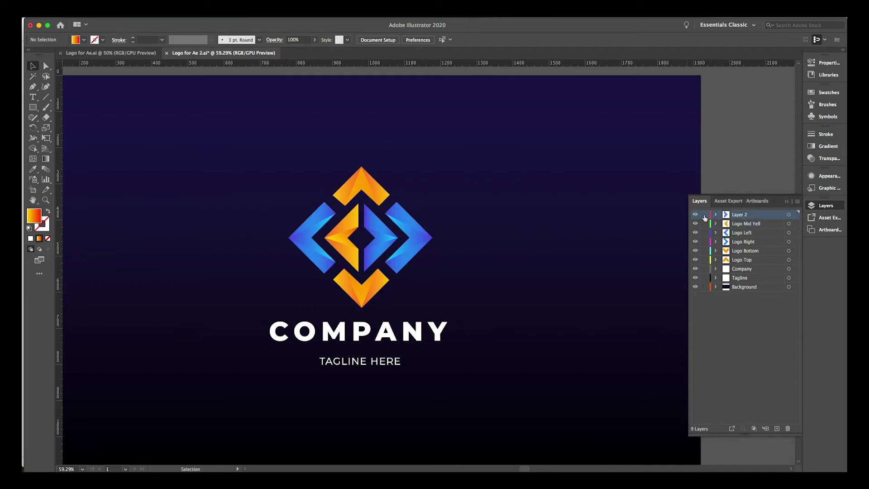
double_click(744, 215)
text(Logo )
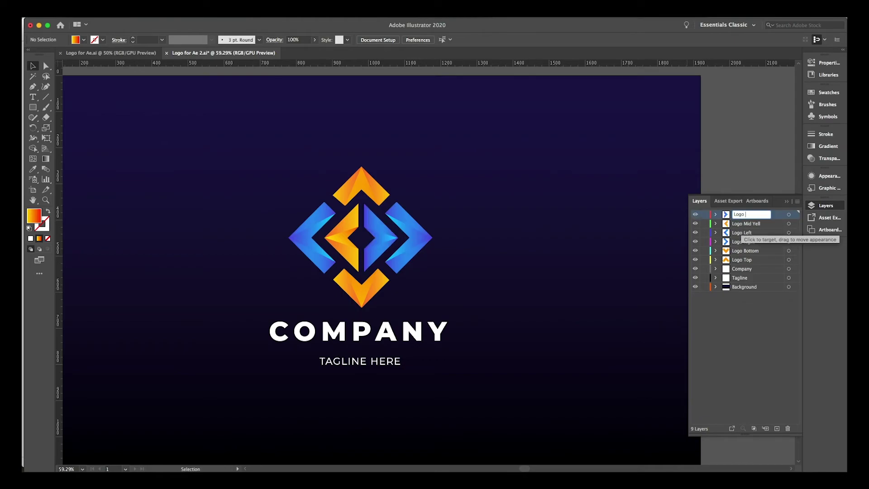
text(Mid Blue)
key(Return)
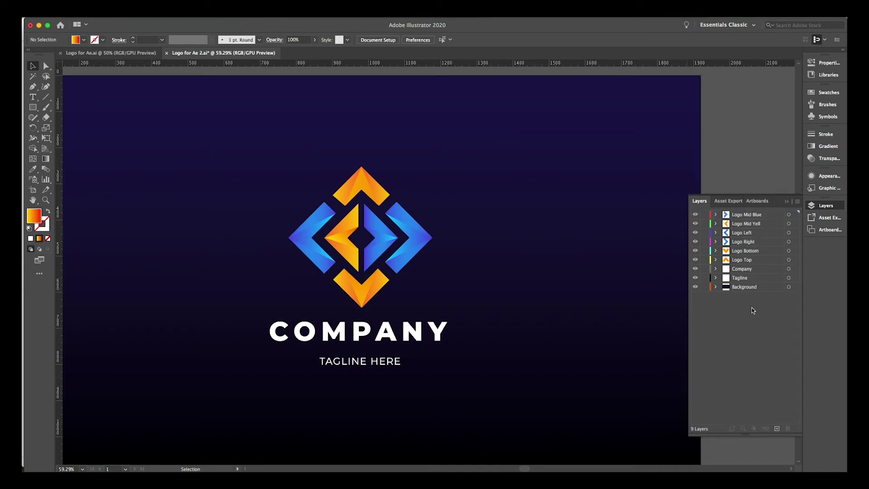
- Select each logo chevron to confirm its layer, then save Logo for Ae 2.ai
click(375, 191)
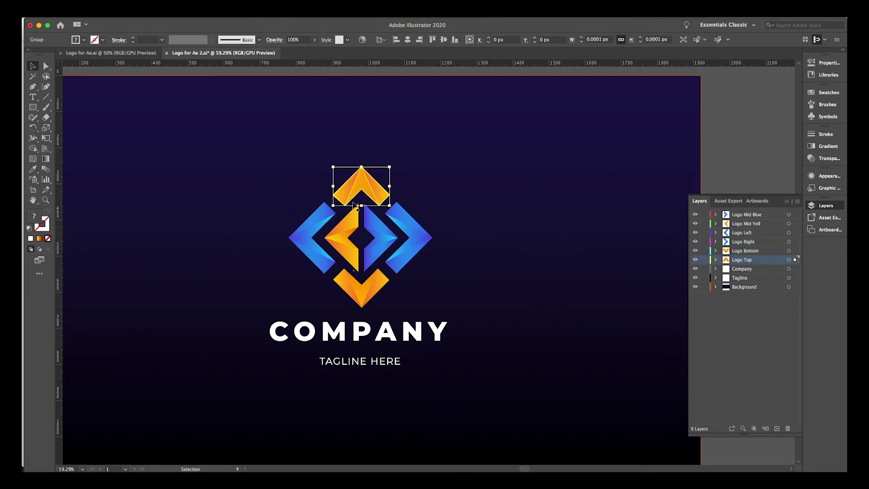
click(320, 250)
click(795, 224)
click(795, 215)
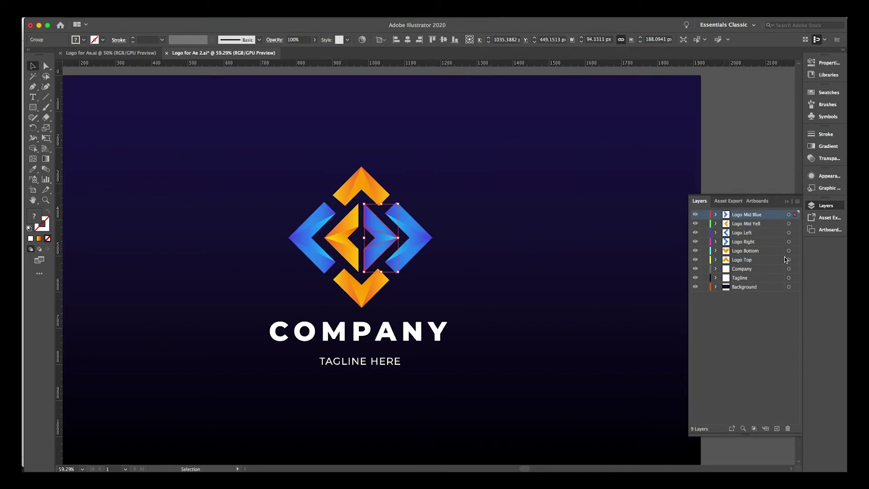
key(super)
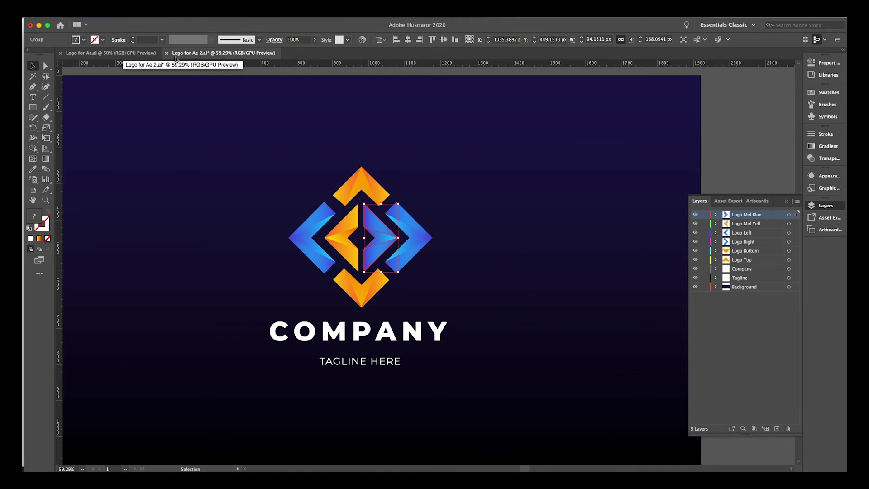
key(super+s)
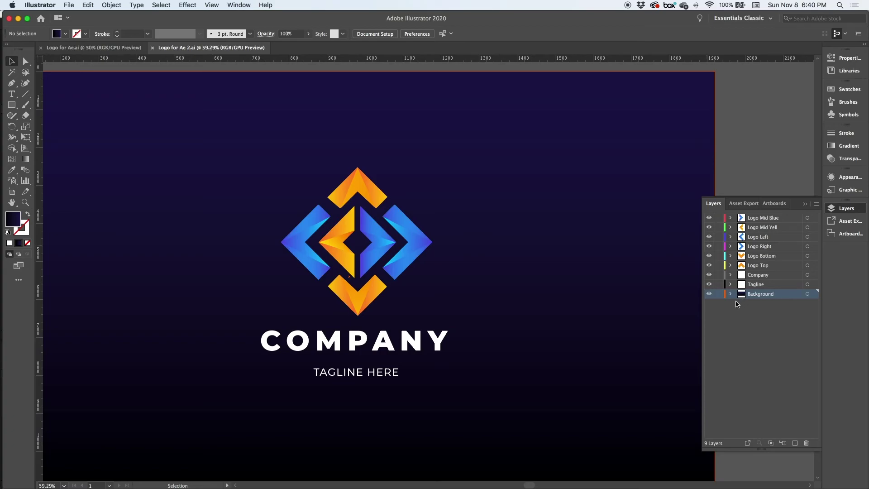
- In After Effects, import Logo for Ae 2.ai as Composition - Retain Layer Sizes
mouse_move(397, 486)
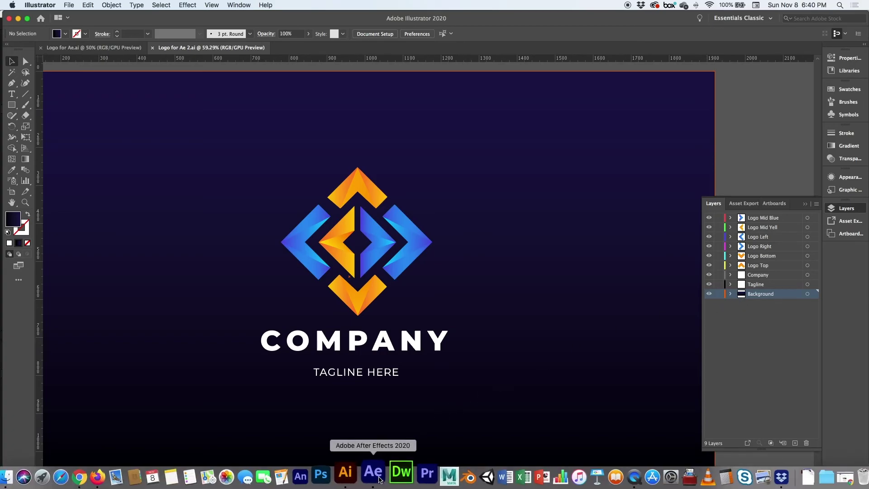
click(365, 476)
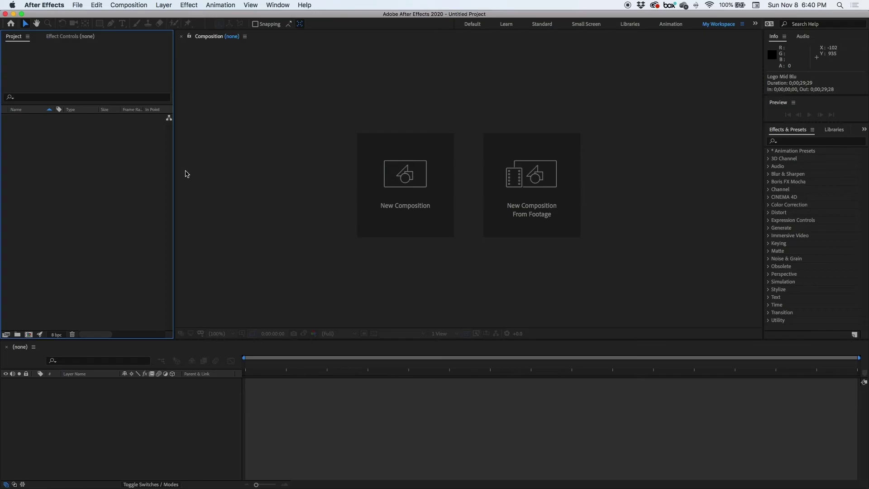
click(79, 5)
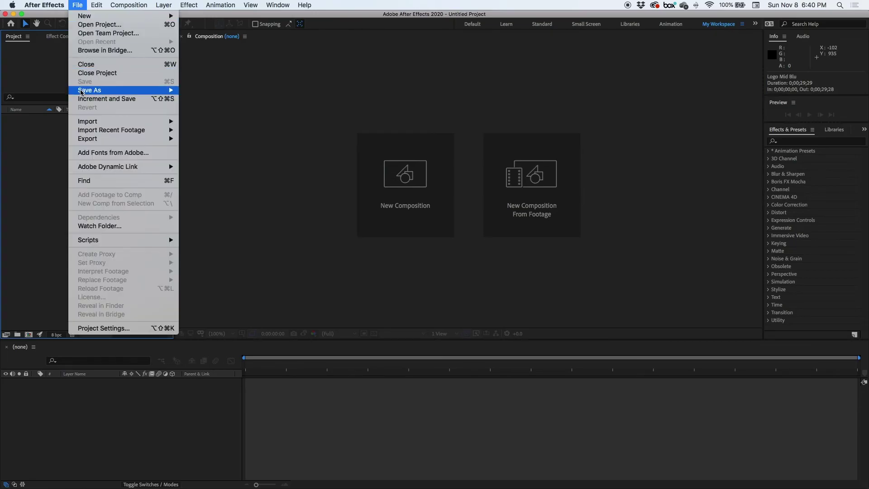
mouse_move(84, 122)
click(194, 122)
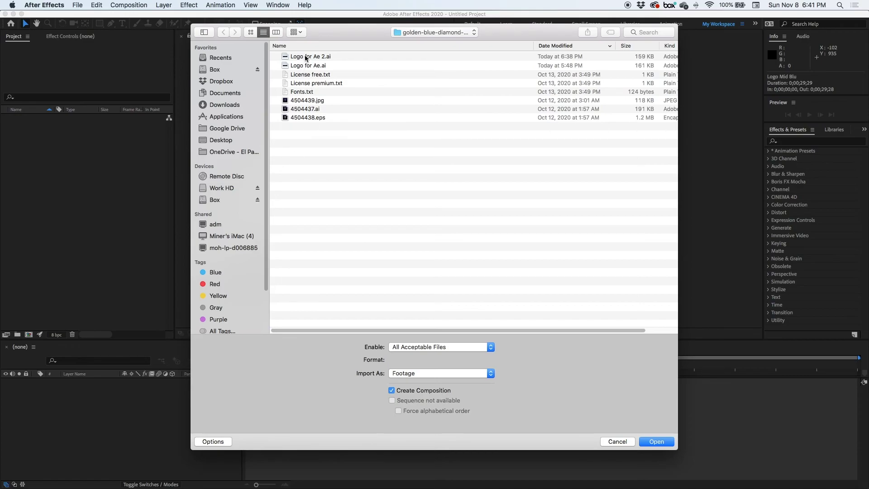
click(306, 57)
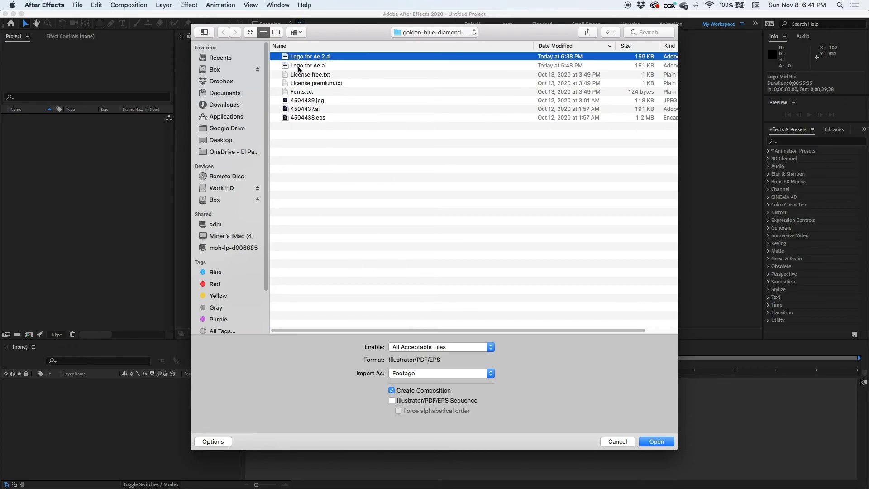
click(414, 375)
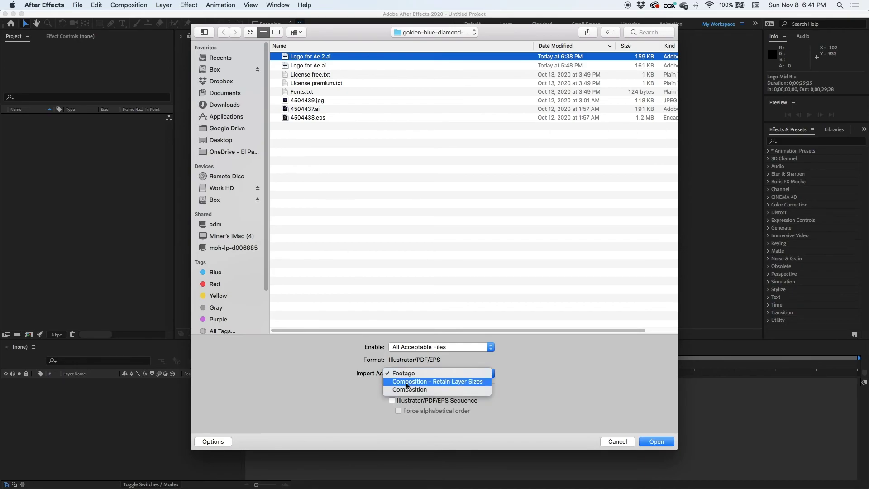
click(450, 383)
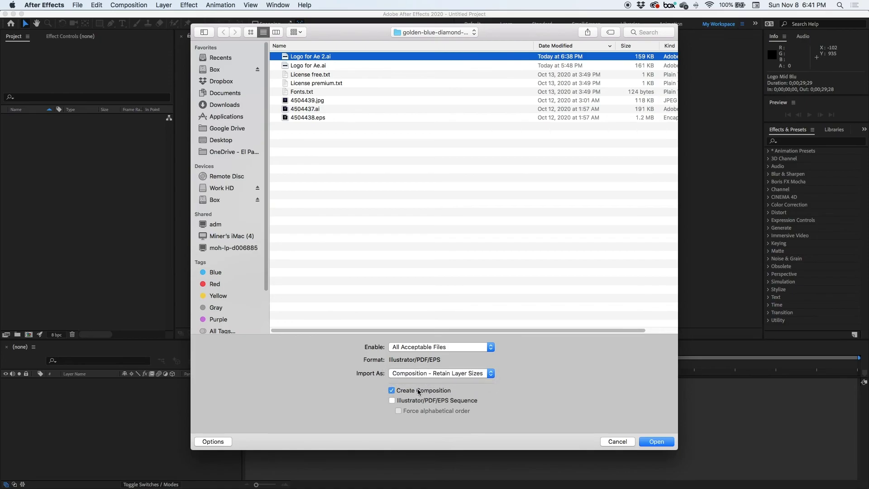
click(392, 391)
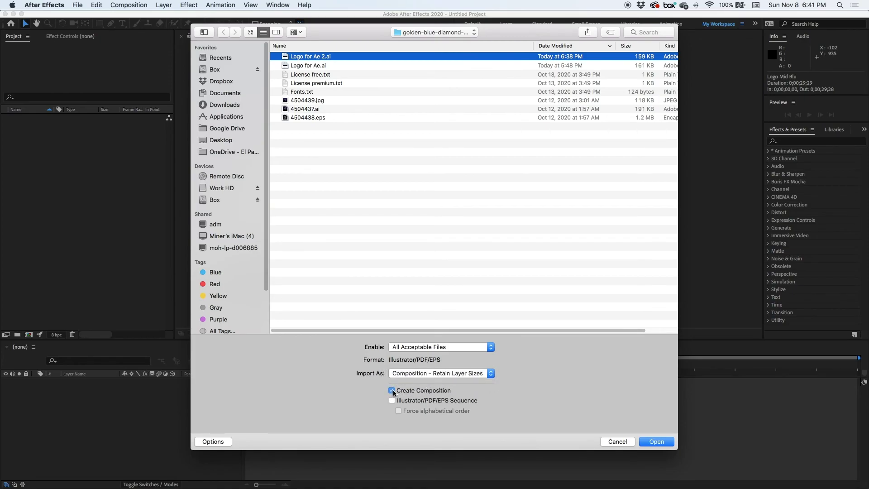
click(657, 442)
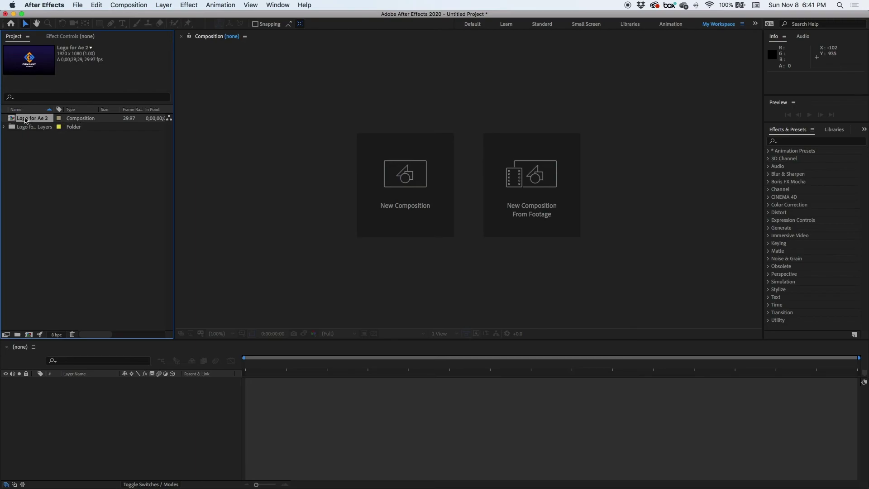
- Expand the Logo for Ae 2 Layers folder and open the Logo for Ae 2 composition
click(5, 128)
click(11, 129)
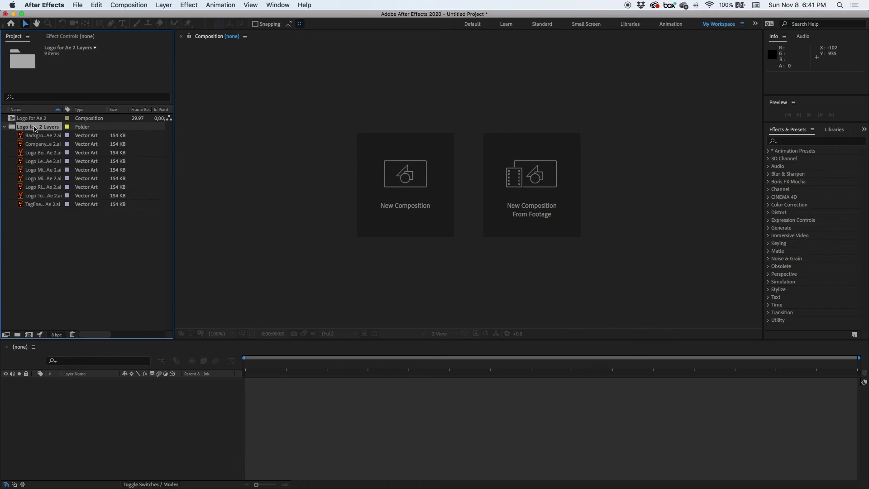
click(29, 119)
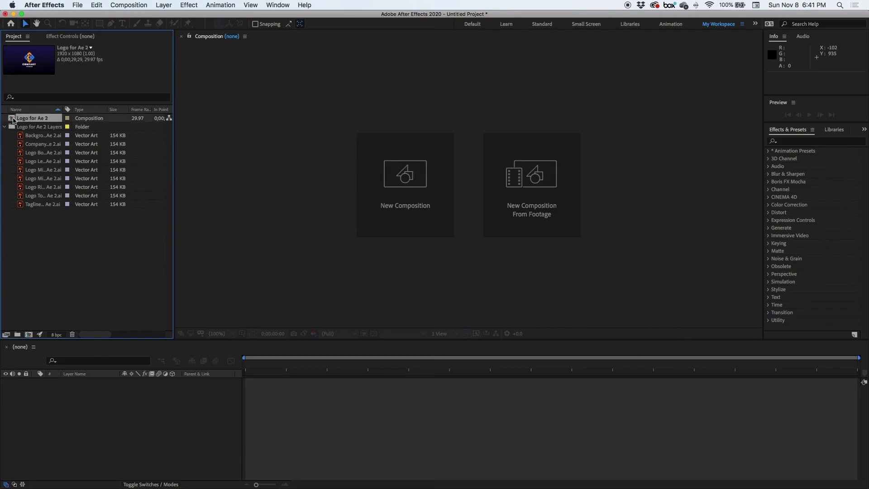
double_click(13, 120)
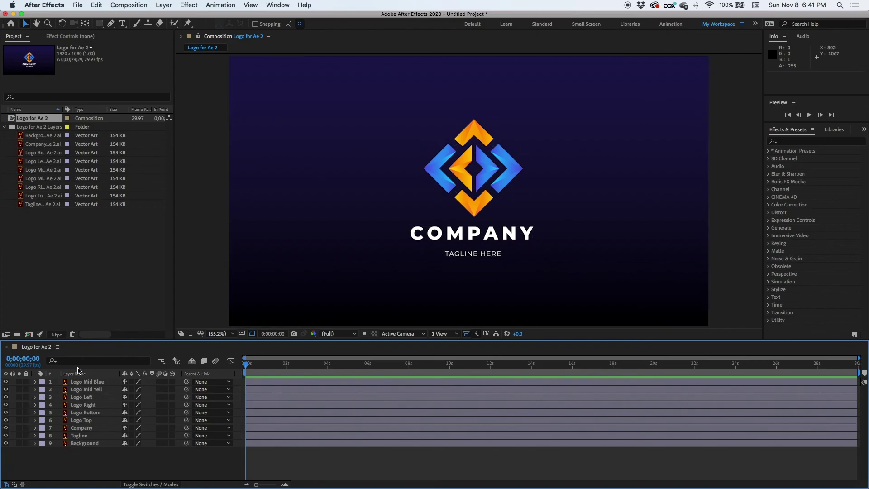
click(82, 443)
click(81, 435)
click(81, 428)
click(82, 420)
click(82, 413)
click(84, 397)
click(86, 390)
click(87, 383)
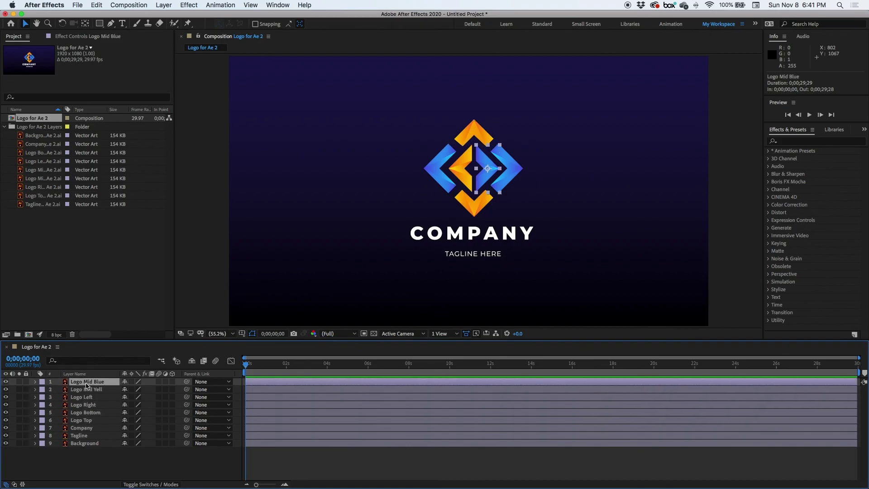
click(192, 188)
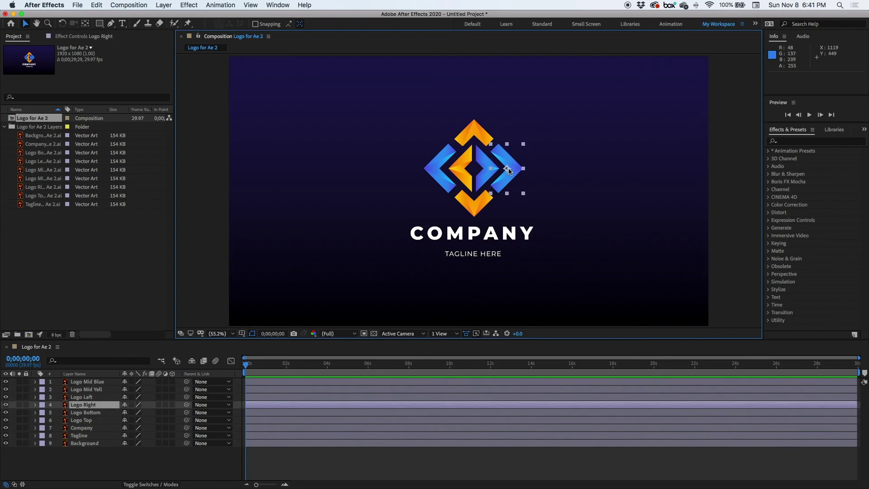
click(437, 179)
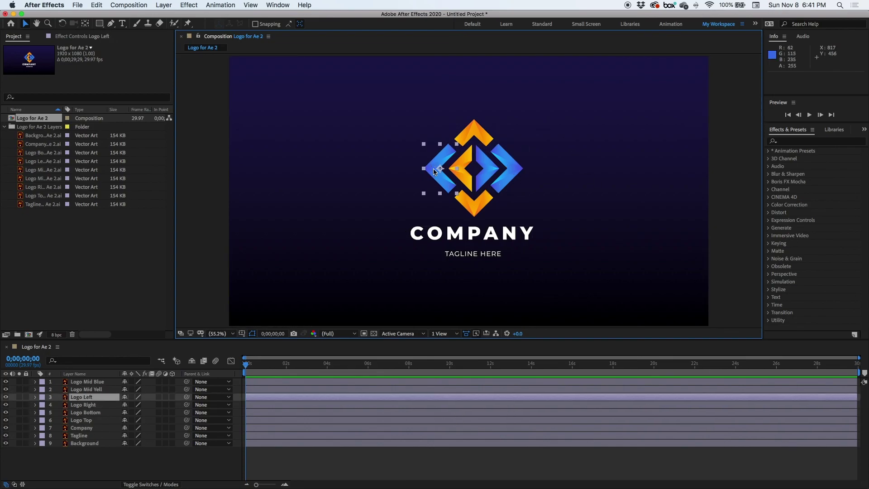
drag(435, 170, 231, 180)
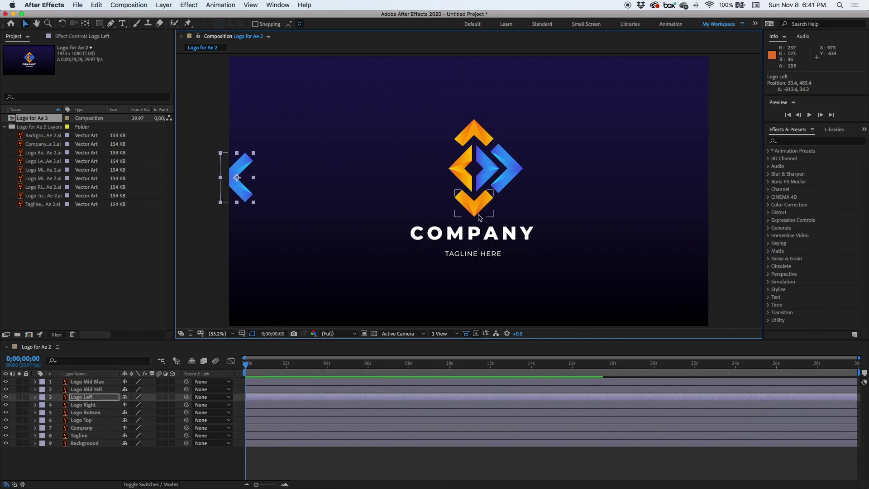
key(ctrl+z)
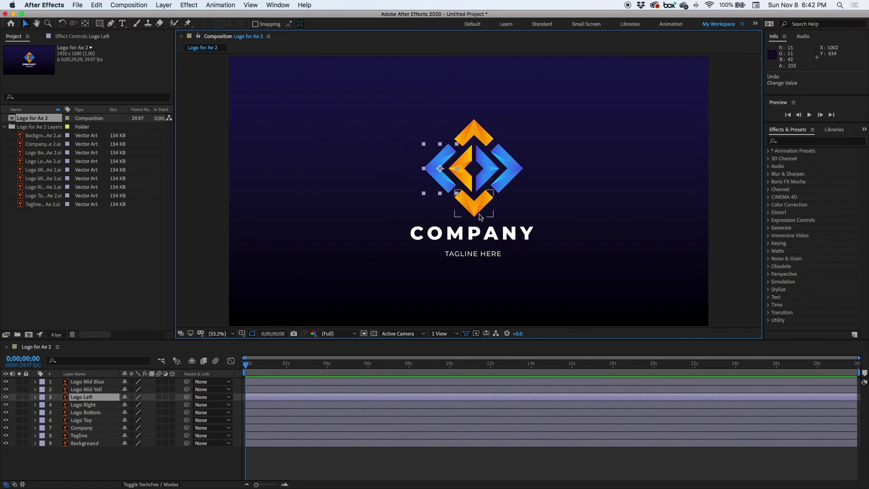